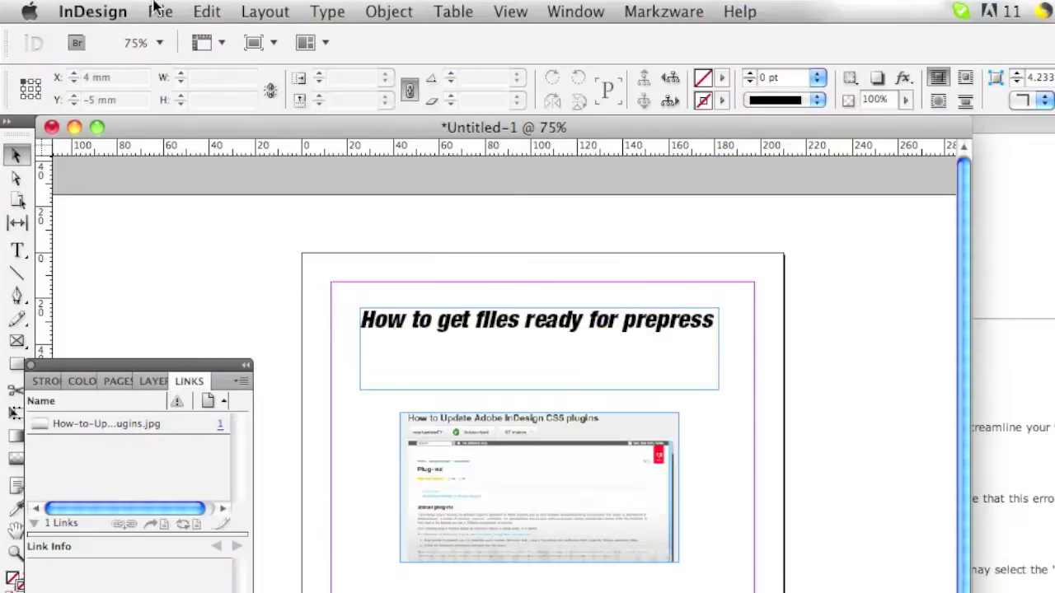
Start a new document with its intent kept at Print.
left_click(158, 10)
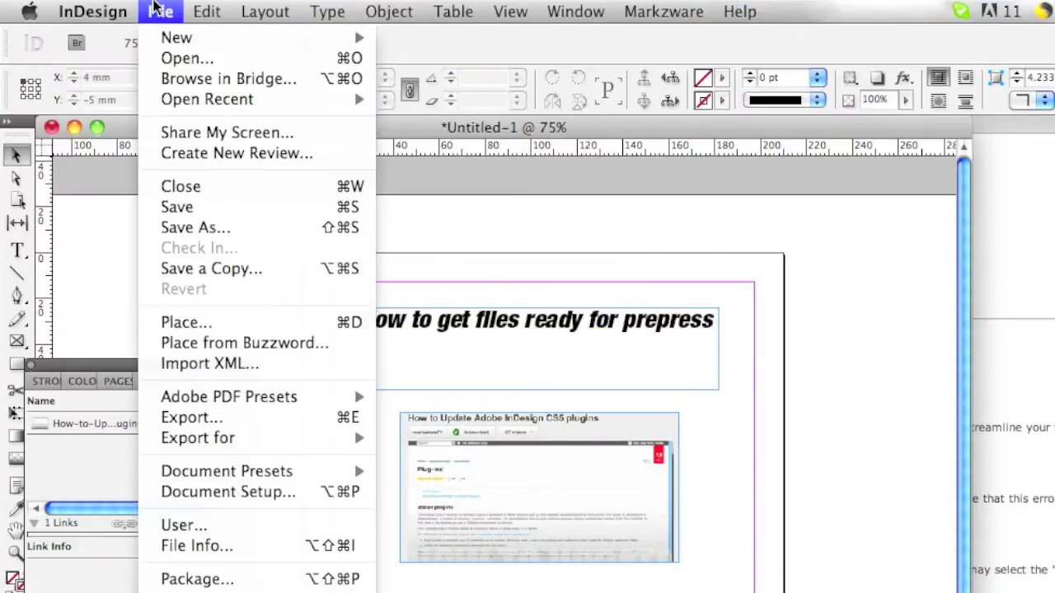
mouse_move(166, 40)
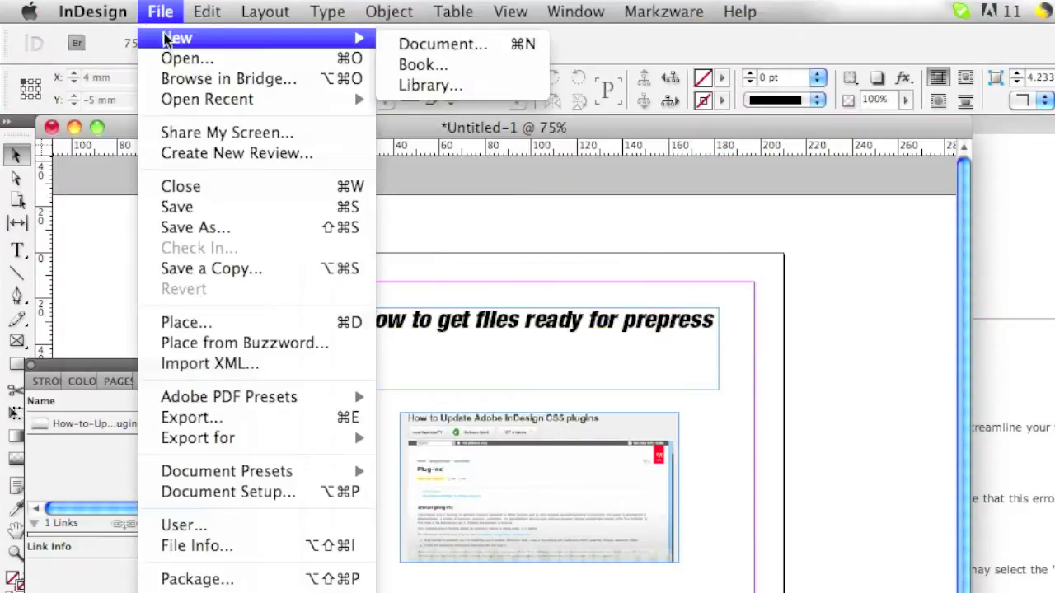
left_click(431, 45)
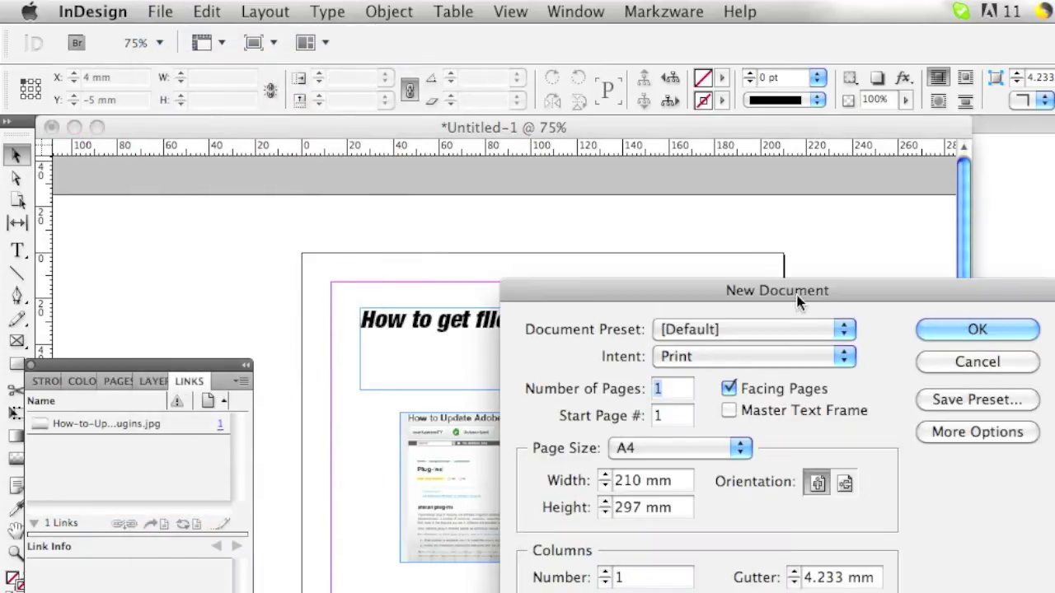
left_click_drag(793, 290, 557, 272)
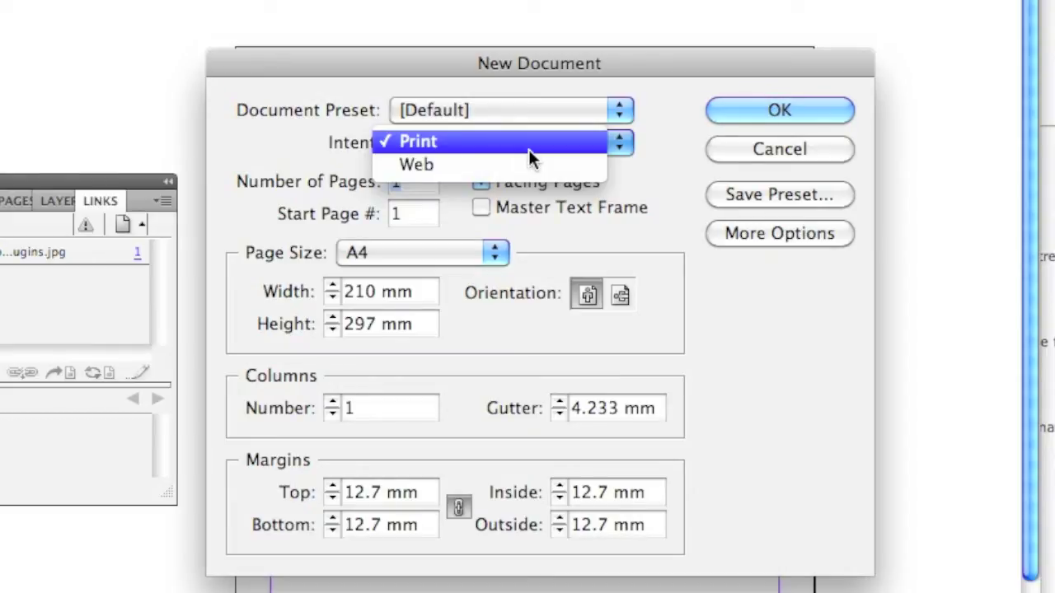
left_click(529, 149)
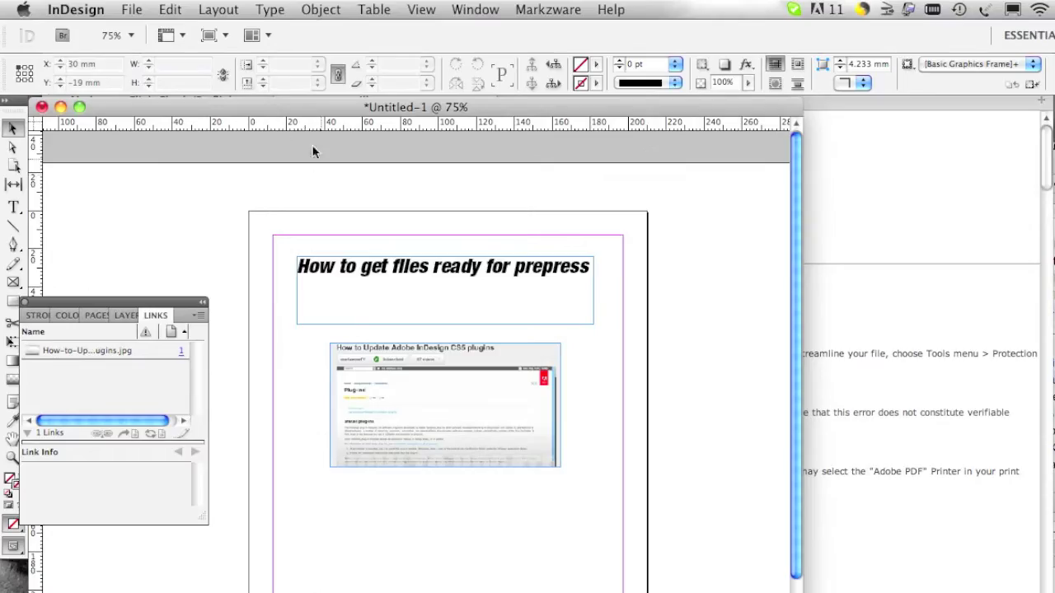
Place the How-to-Update plugins screenshot, then bring up the Markzware FlightCheck web page.
left_click(319, 9)
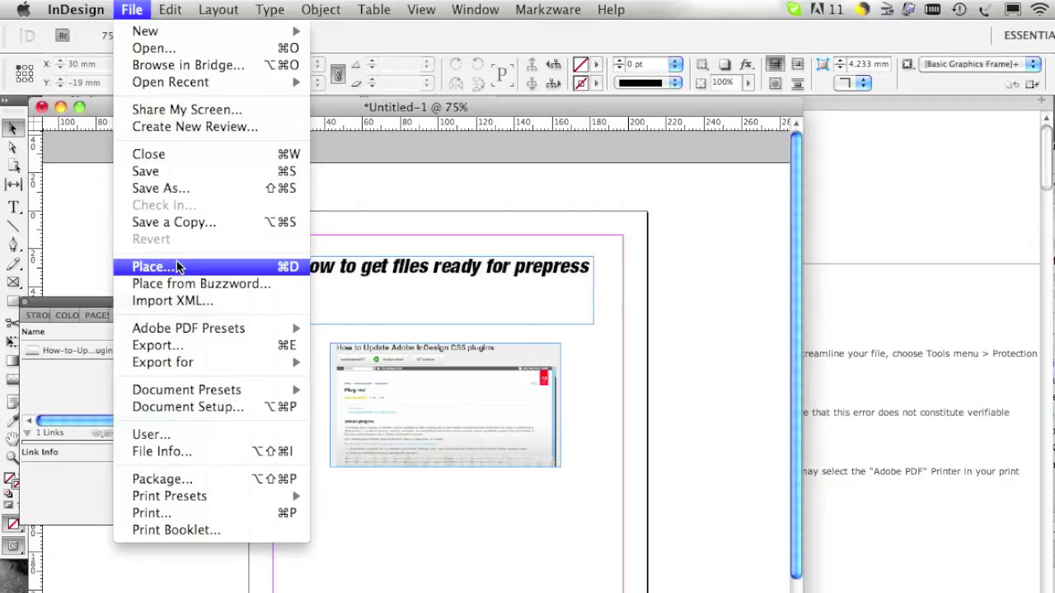
left_click(176, 266)
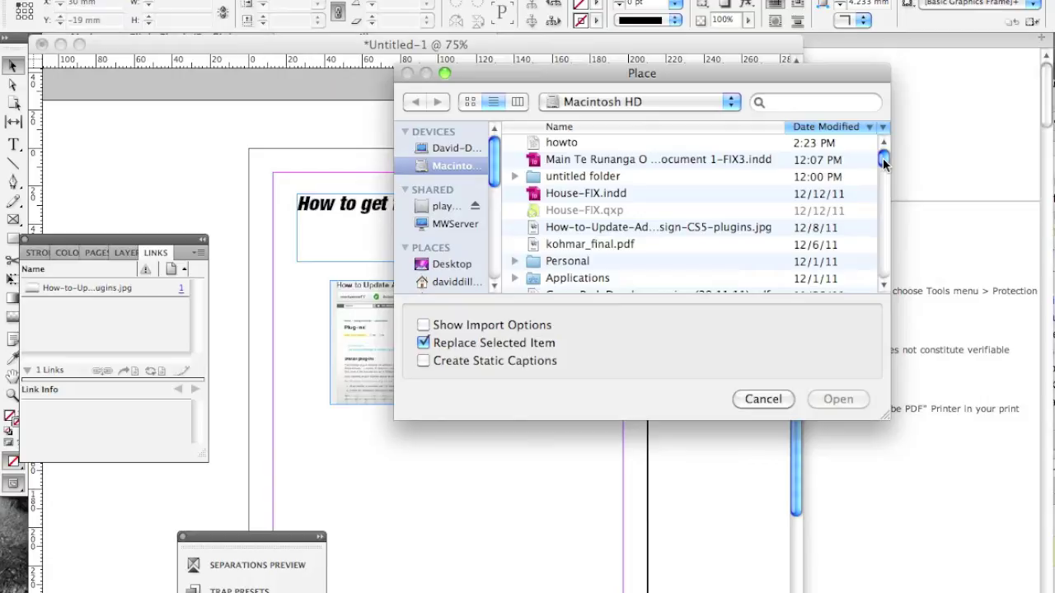
left_click(883, 160)
left_click(714, 227)
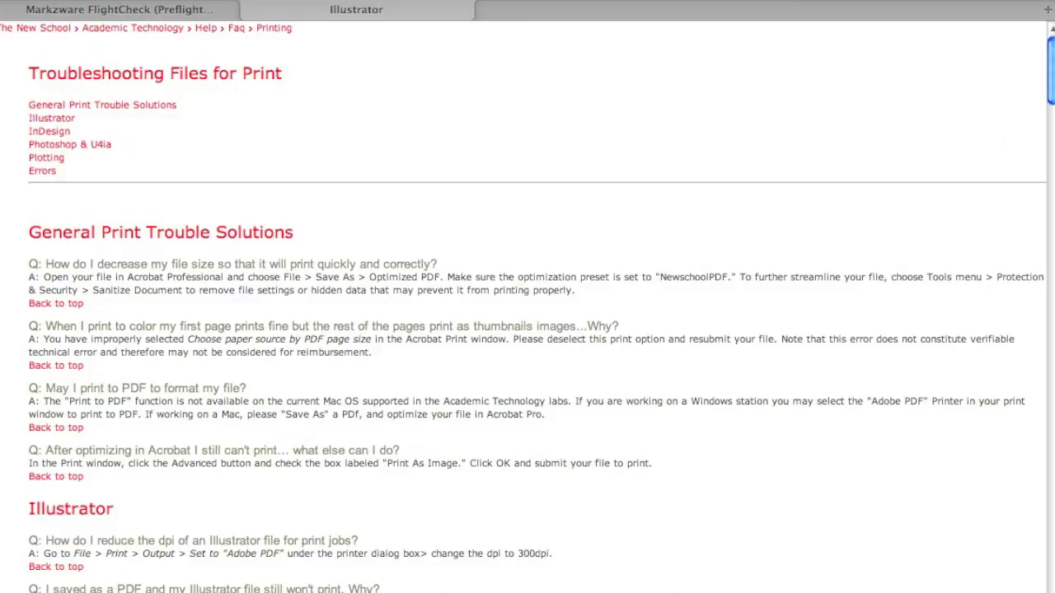
left_click_drag(1052, 58, 468, 68)
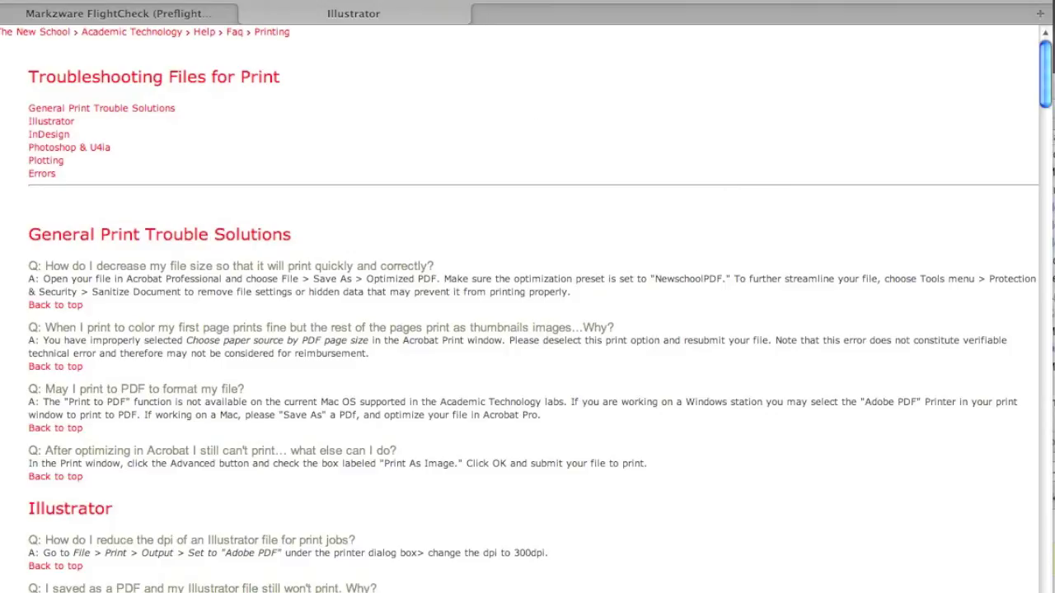
left_click(116, 14)
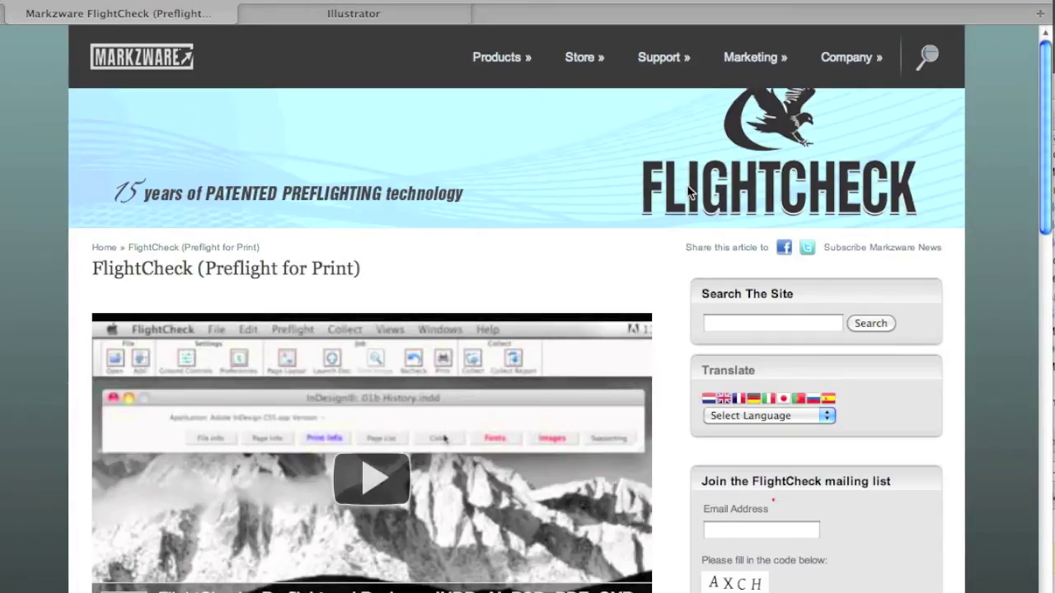
Scroll down the FlightCheck page toward the video.
scroll(1048, 148, "down", 3)
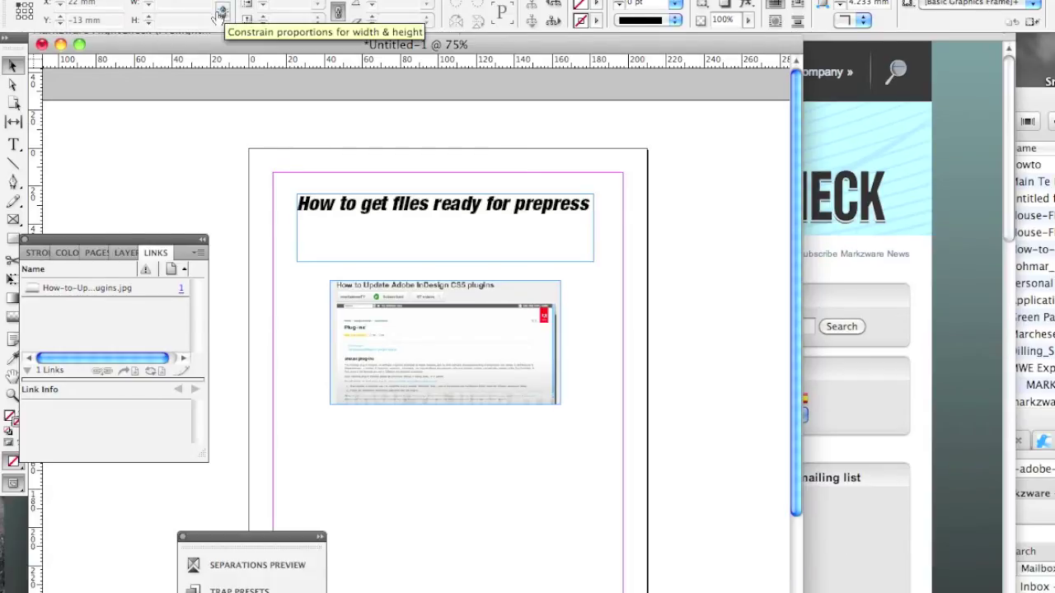
Export the page as Untitled-1.pdf in the Adobe PDF (Print) format.
left_click(148, 7)
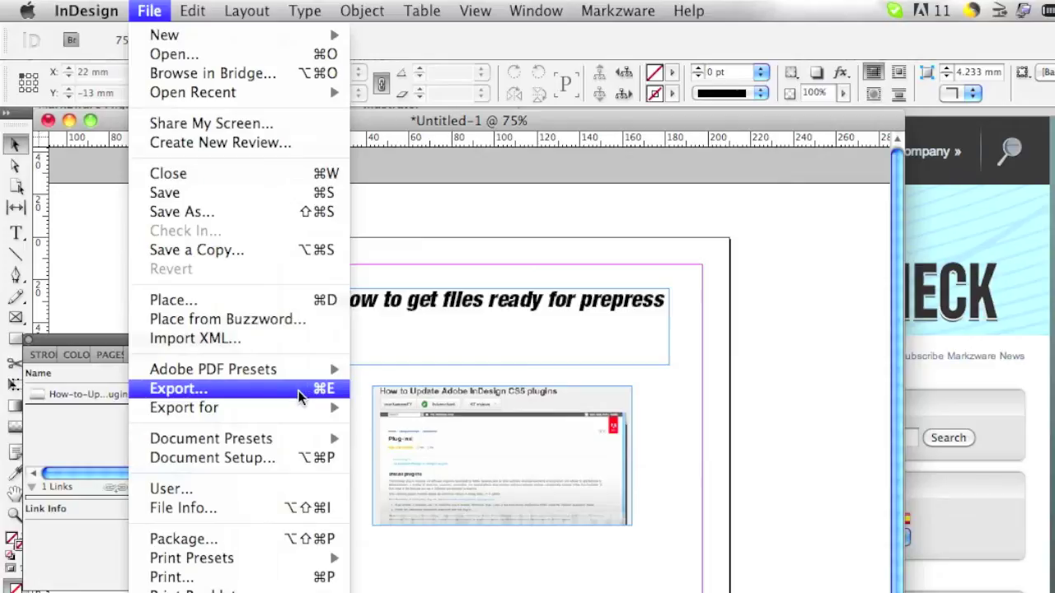
left_click(299, 391)
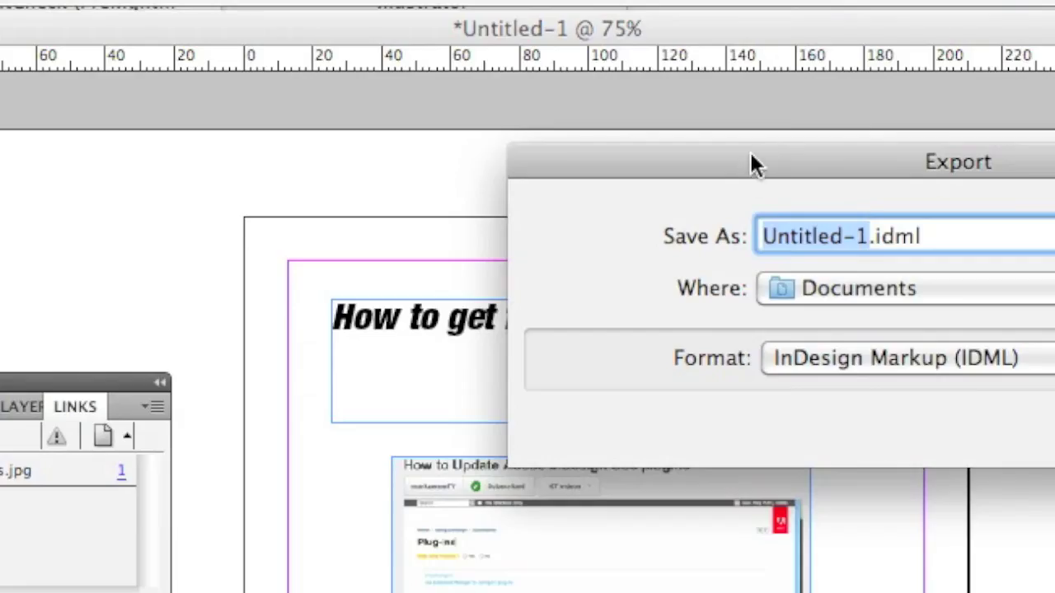
left_click_drag(750, 156, 346, 144)
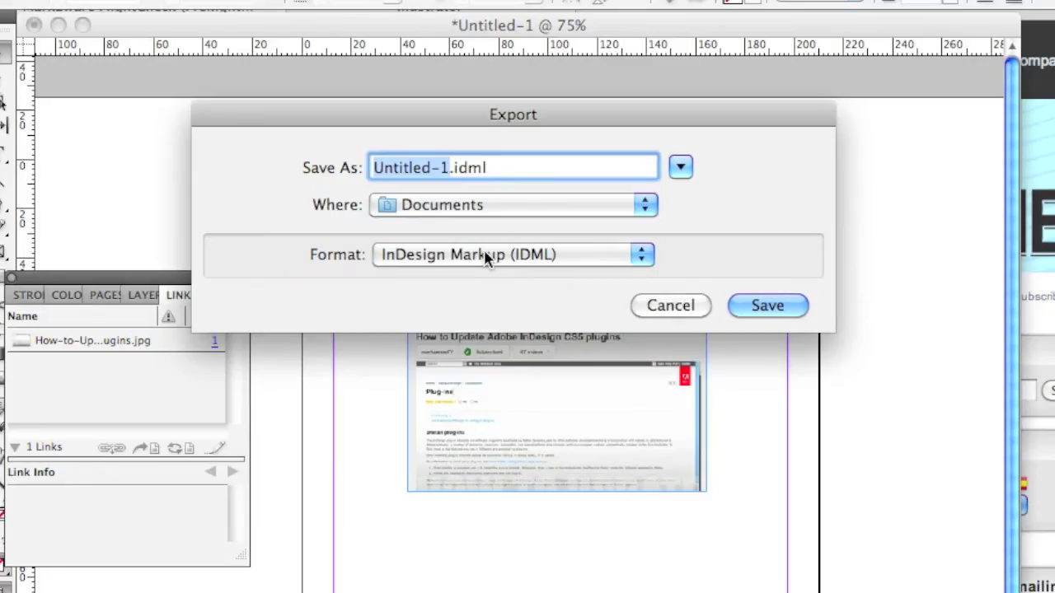
left_click(486, 257)
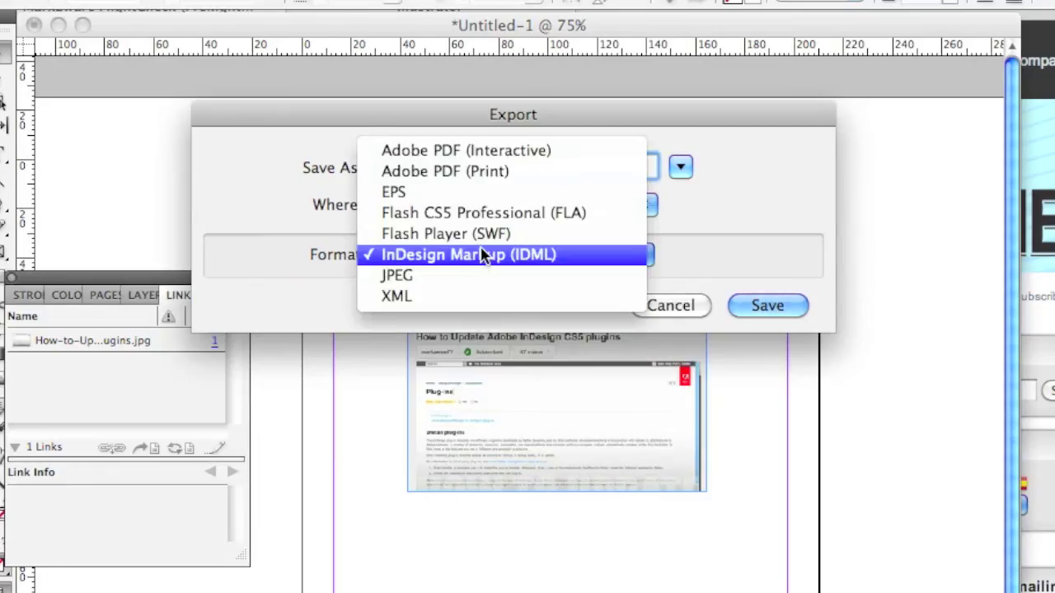
left_click(473, 173)
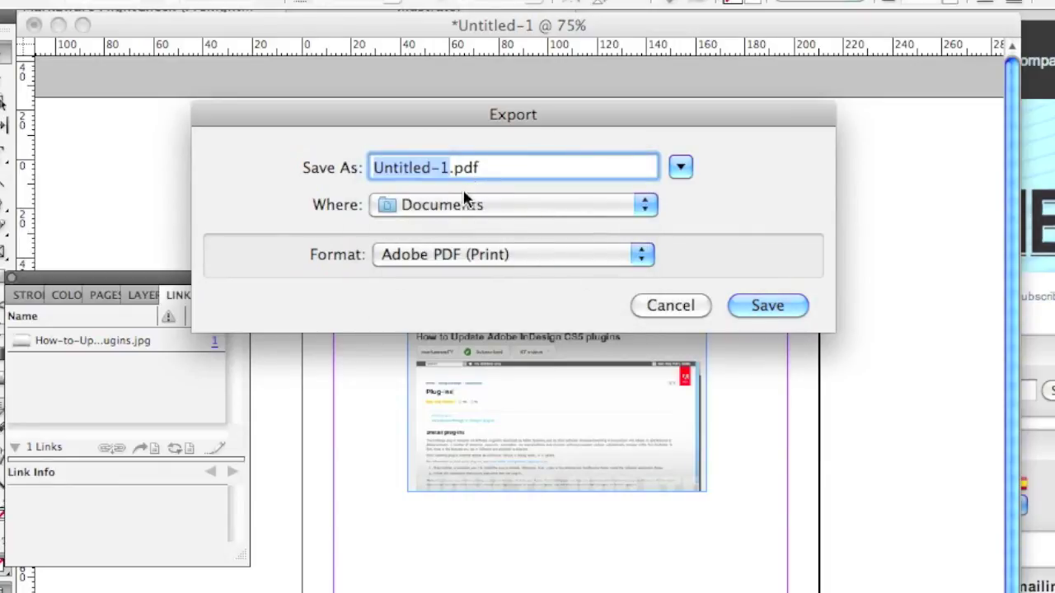
left_click(768, 306)
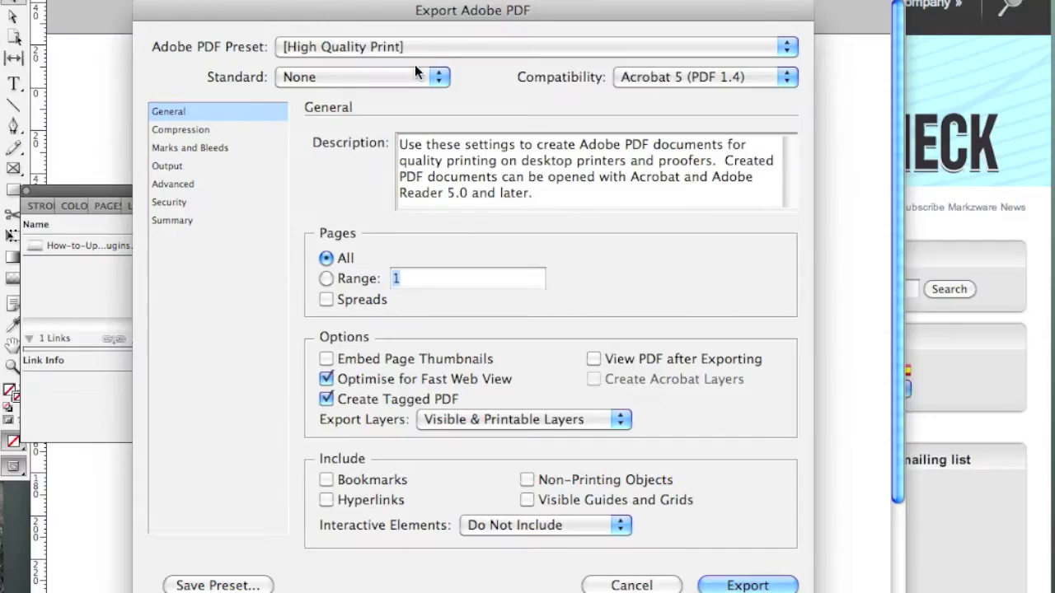
Leave the PDF standard at None and compatibility at Acrobat 5 (PDF 1.4).
left_click(418, 73)
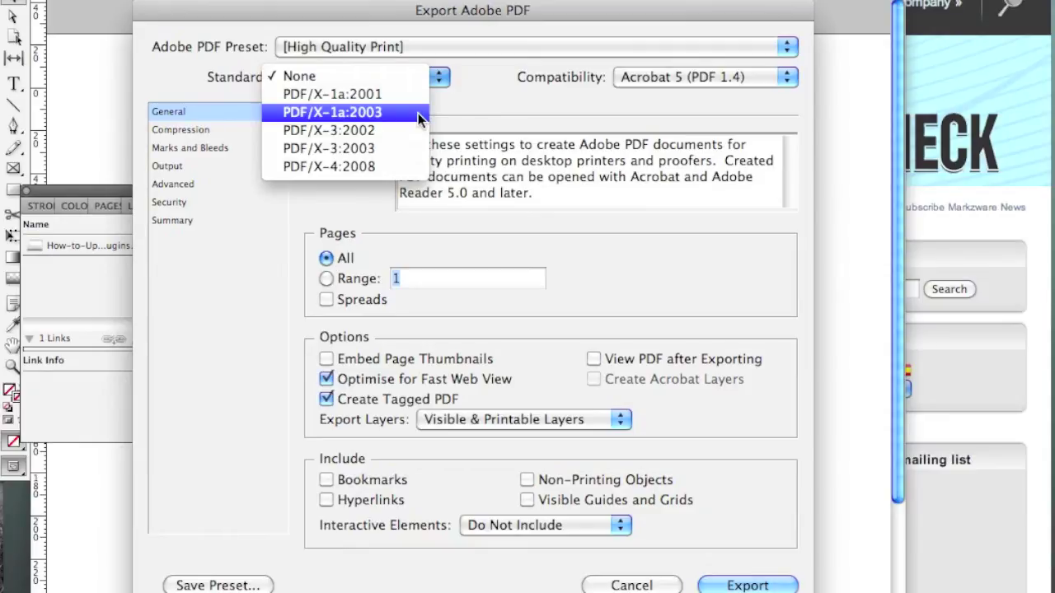
left_click(438, 31)
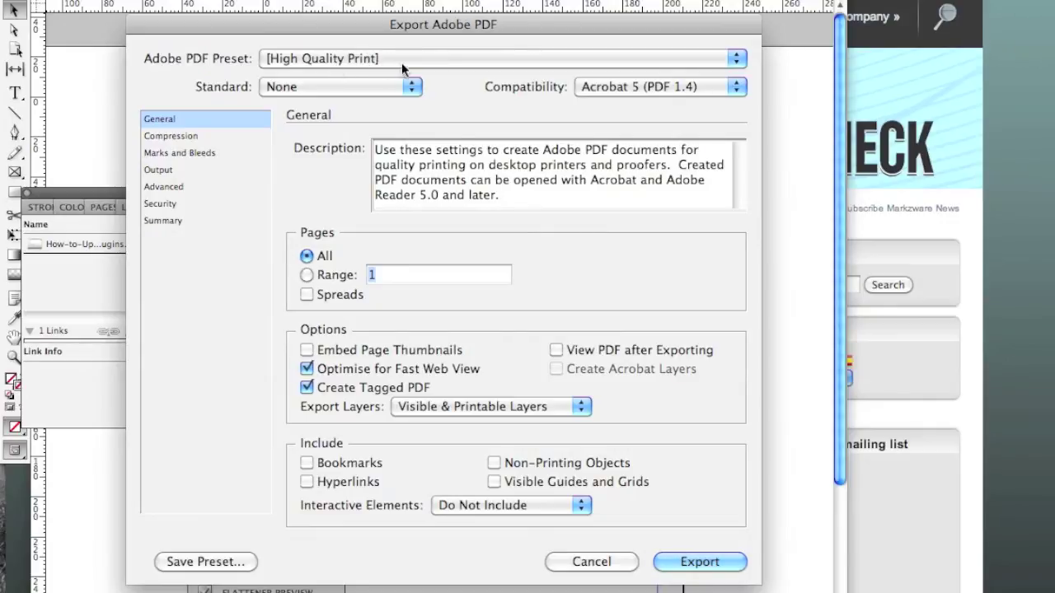
left_click(722, 86)
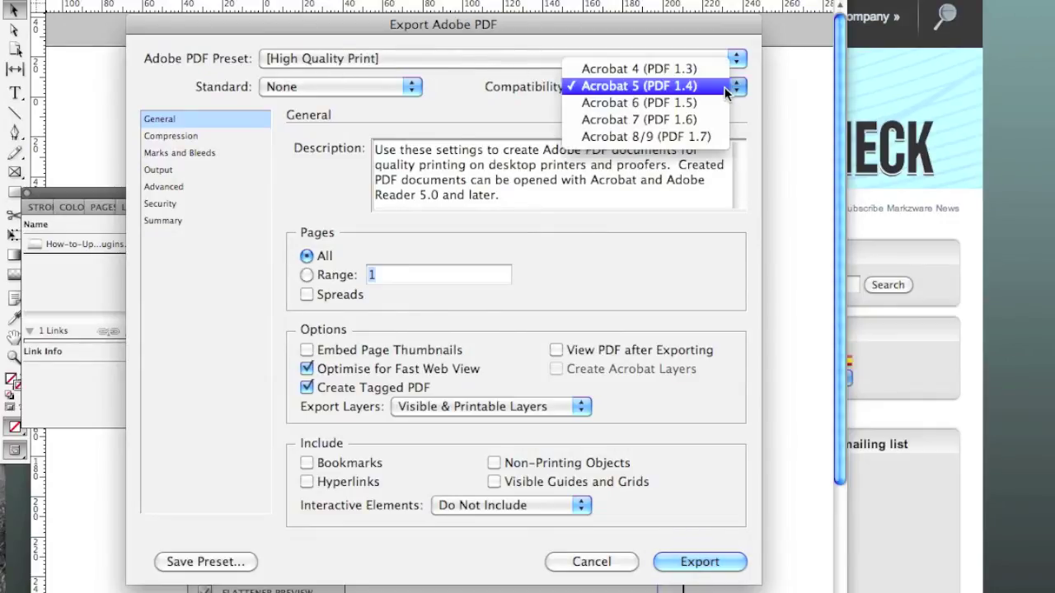
left_click(450, 91)
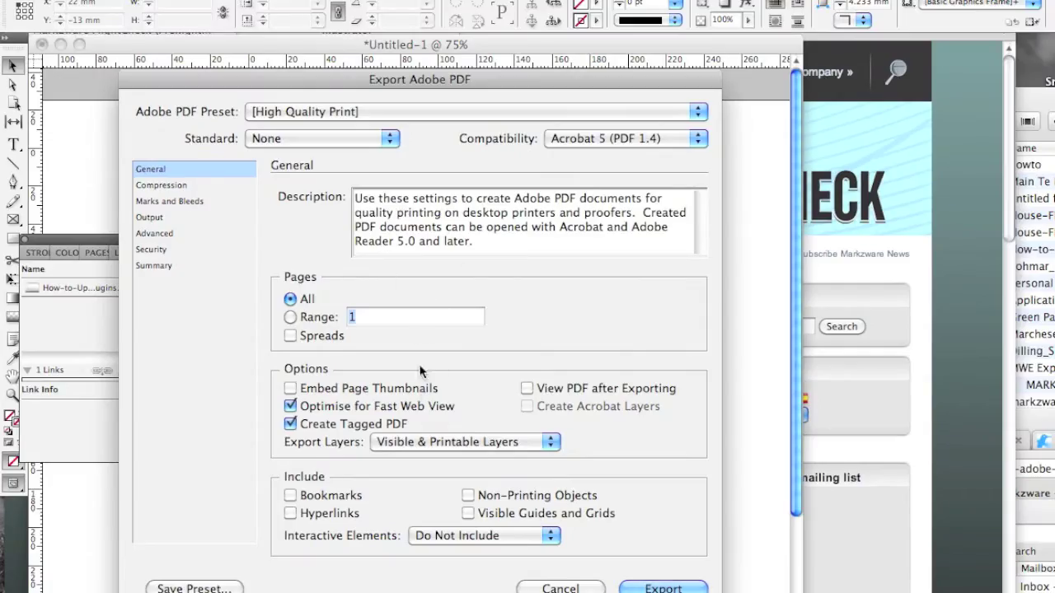
Review the Compression, Marks and Bleeds, Output, Advanced, Security and Summary panels.
left_click(165, 185)
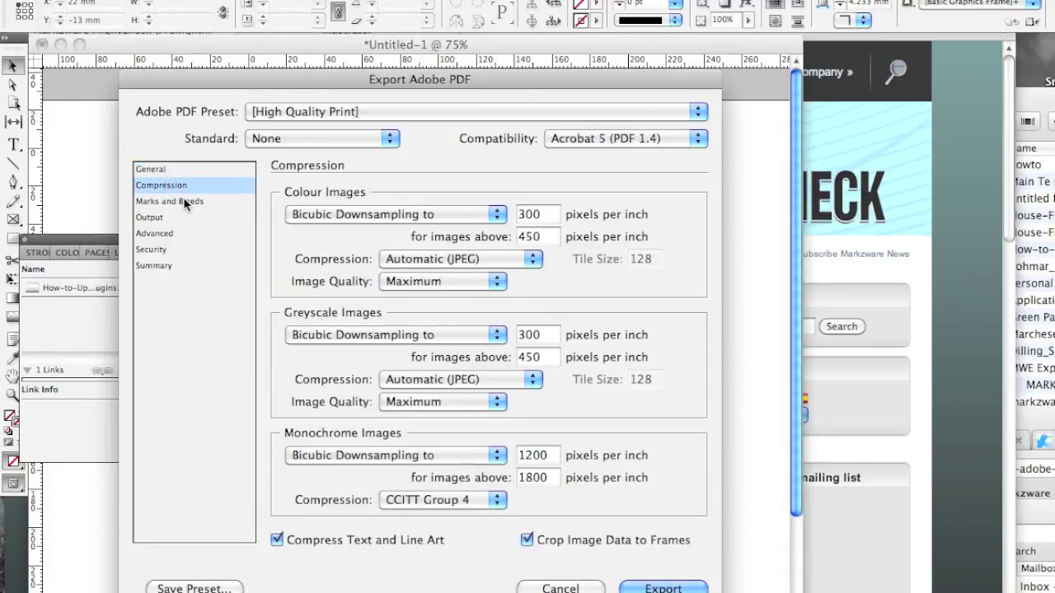
left_click(174, 202)
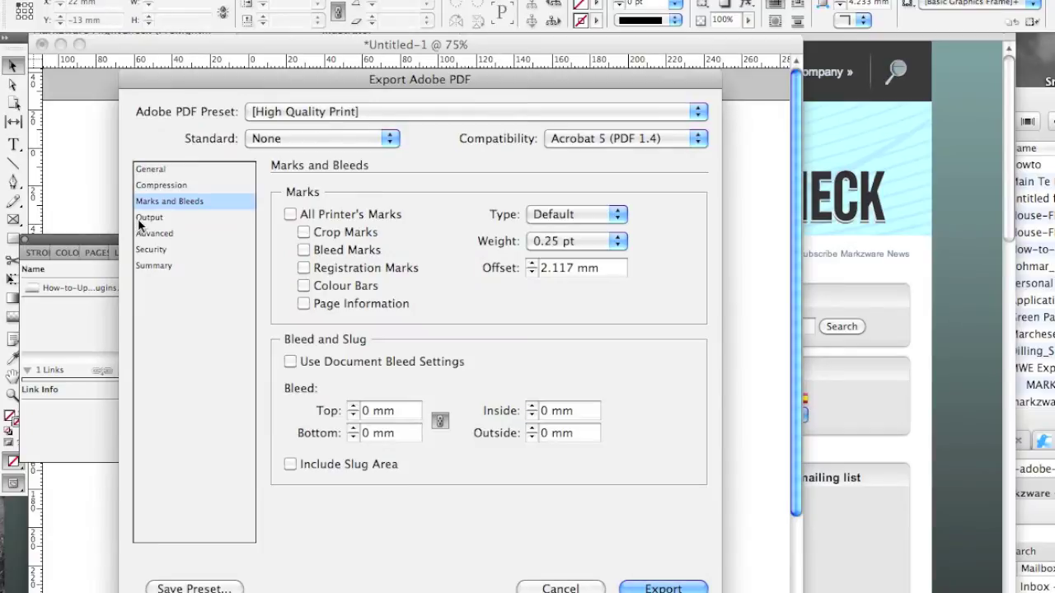
left_click(142, 219)
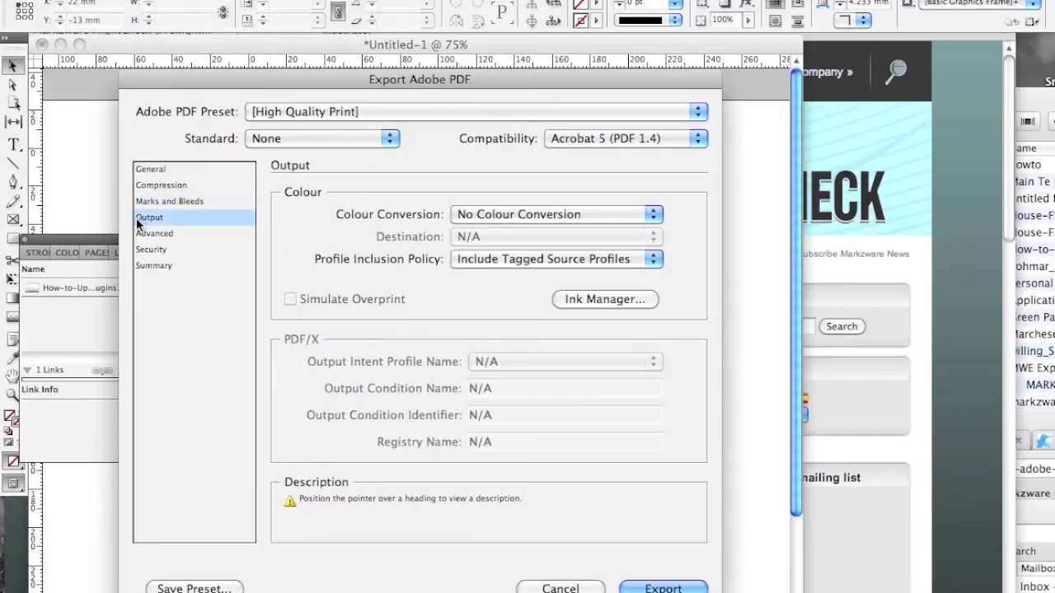
left_click(154, 235)
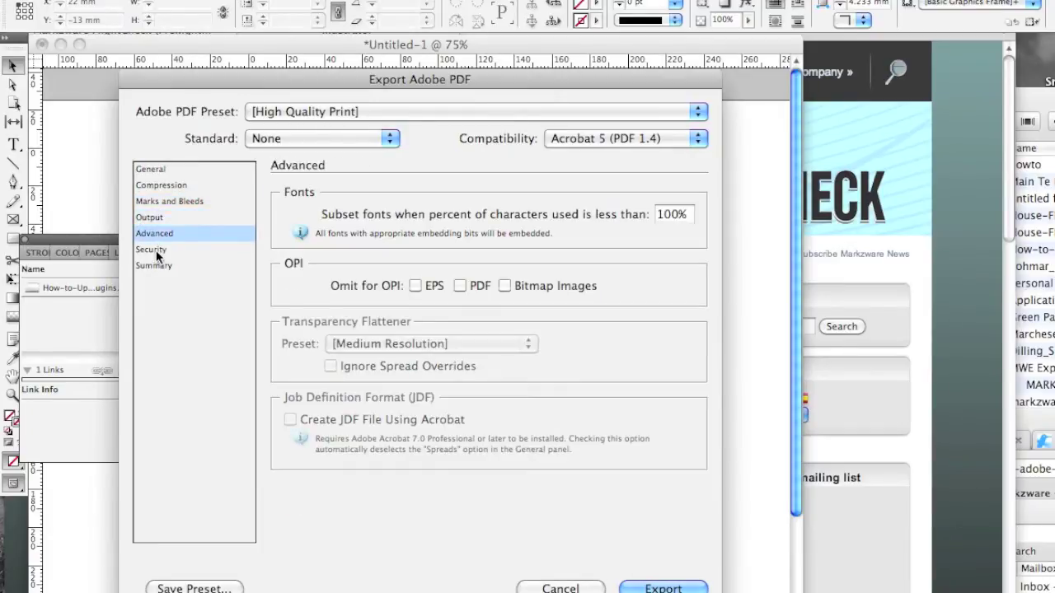
left_click(156, 251)
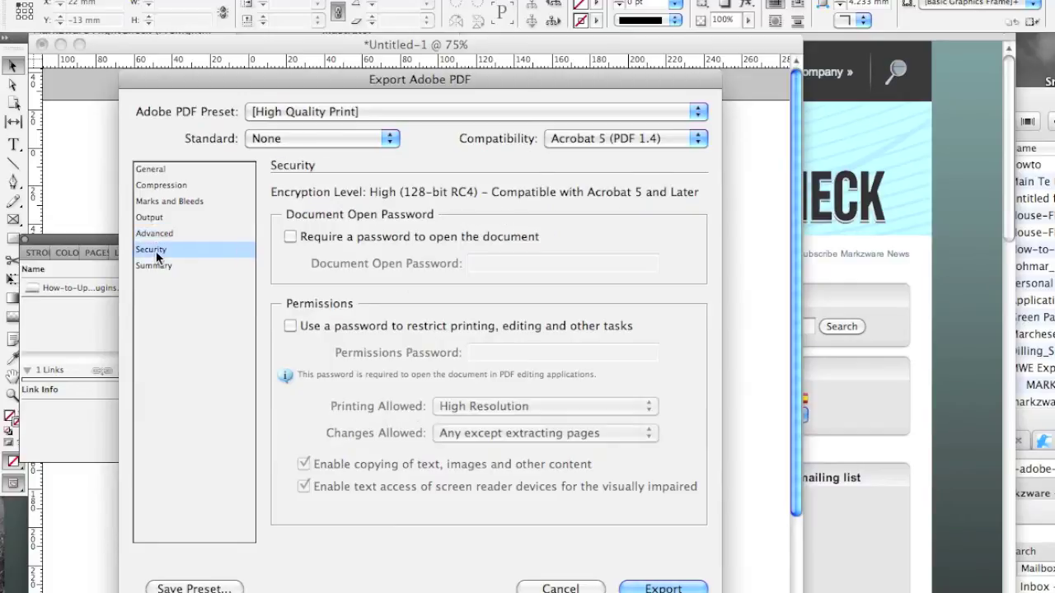
left_click(156, 264)
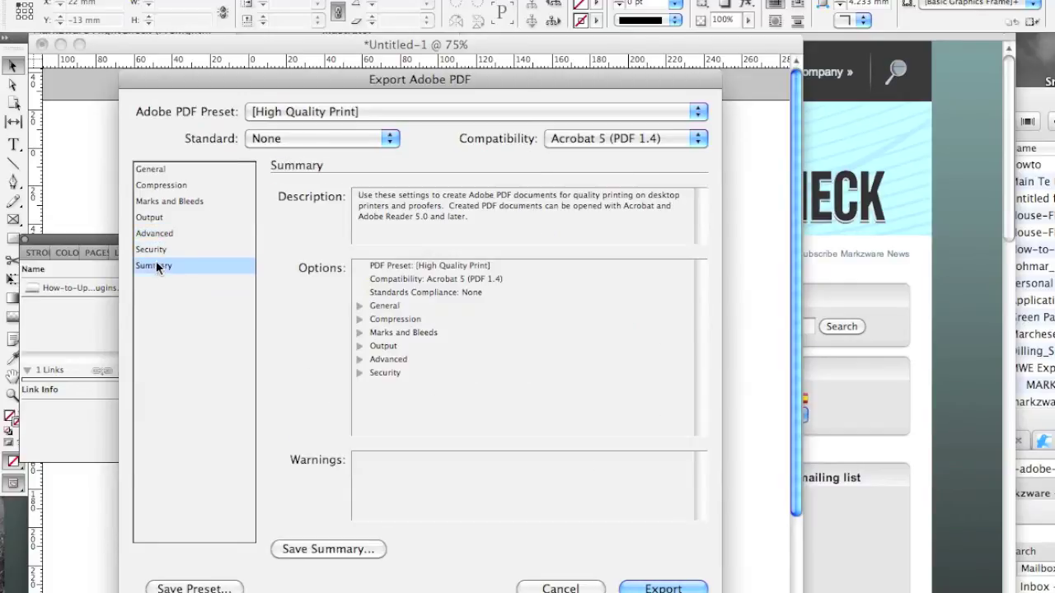
left_click(309, 133)
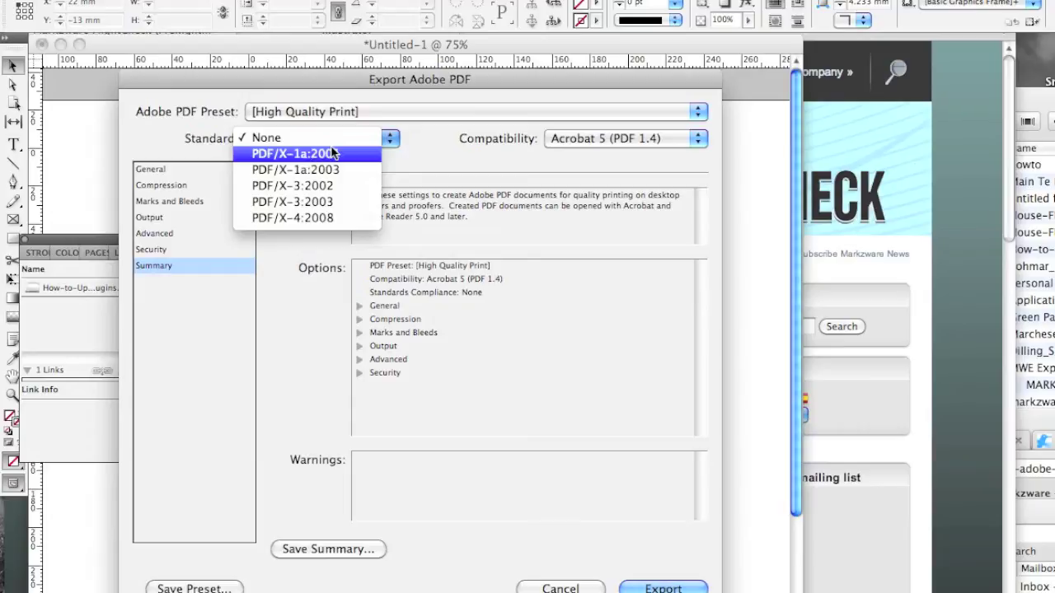
Choose PDF/X-4:2008 as the PDF standard for the export.
left_click(327, 227)
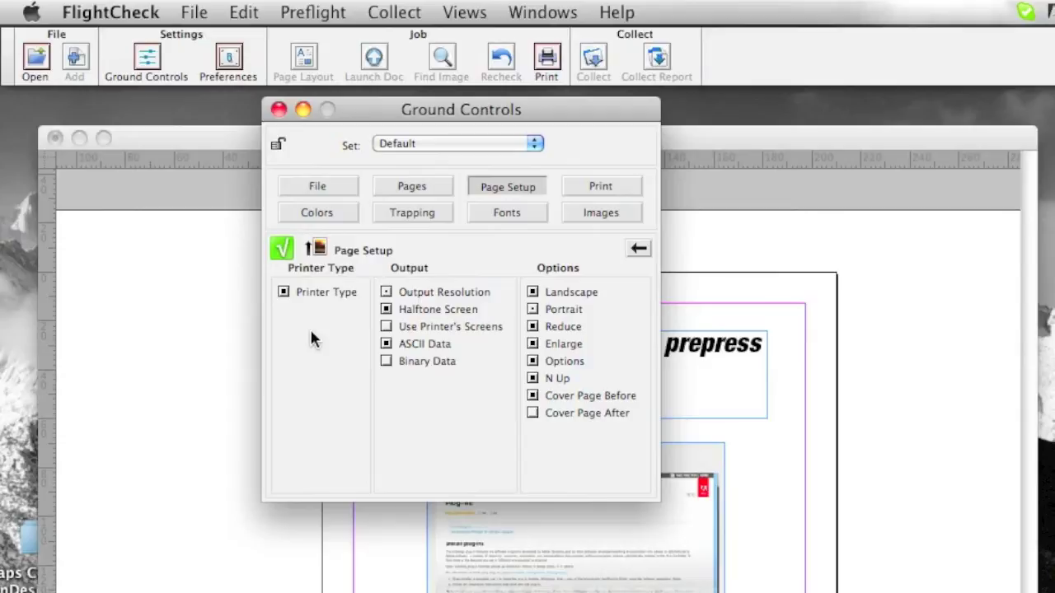
Keep the Default ground-control set, check the font preflight settings, then open a Finder window.
left_click_drag(443, 106, 315, 308)
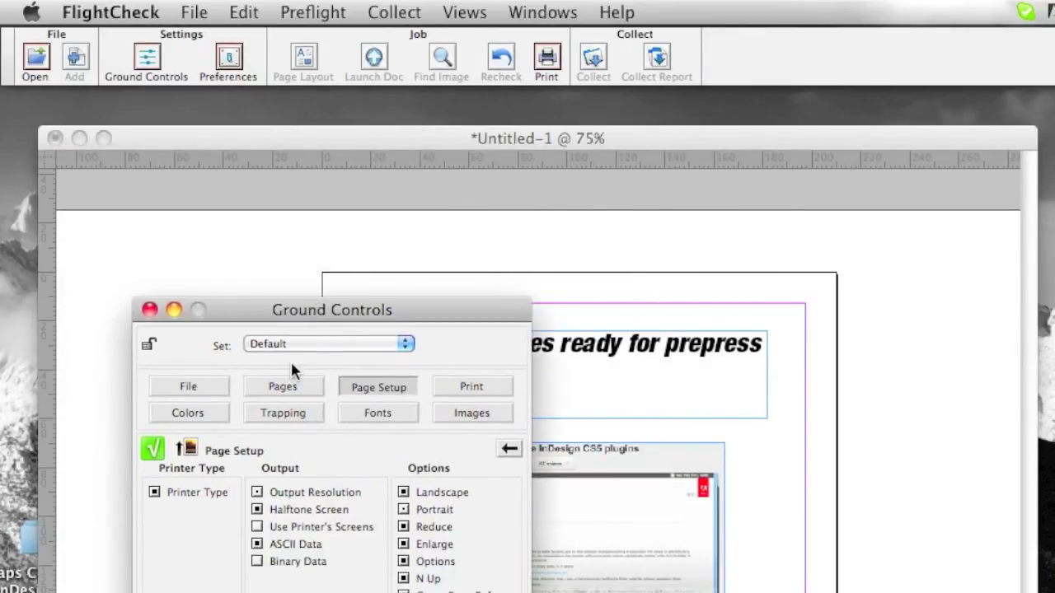
left_click(301, 343)
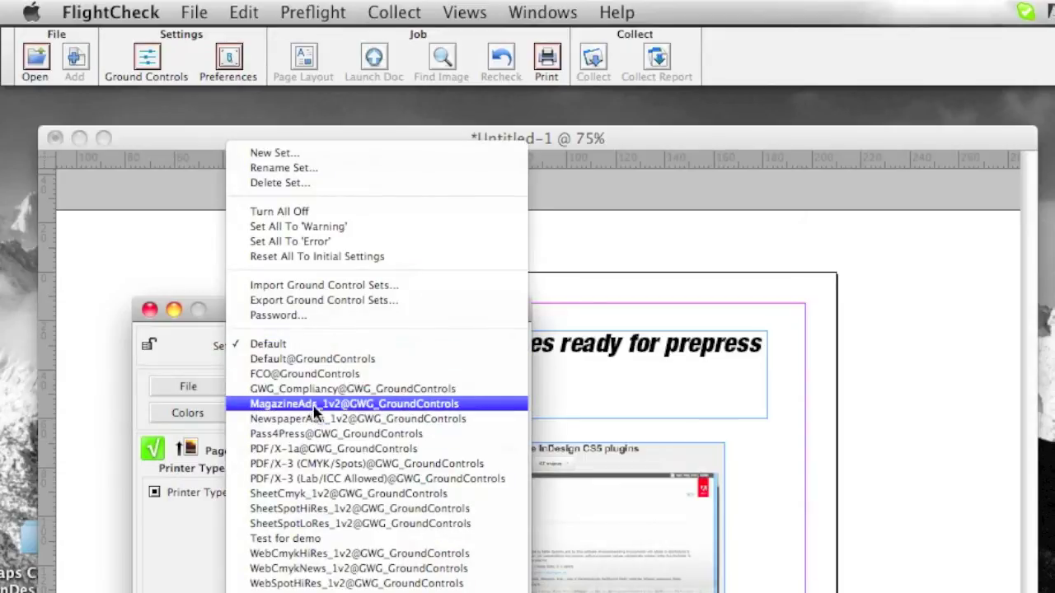
left_click(730, 279)
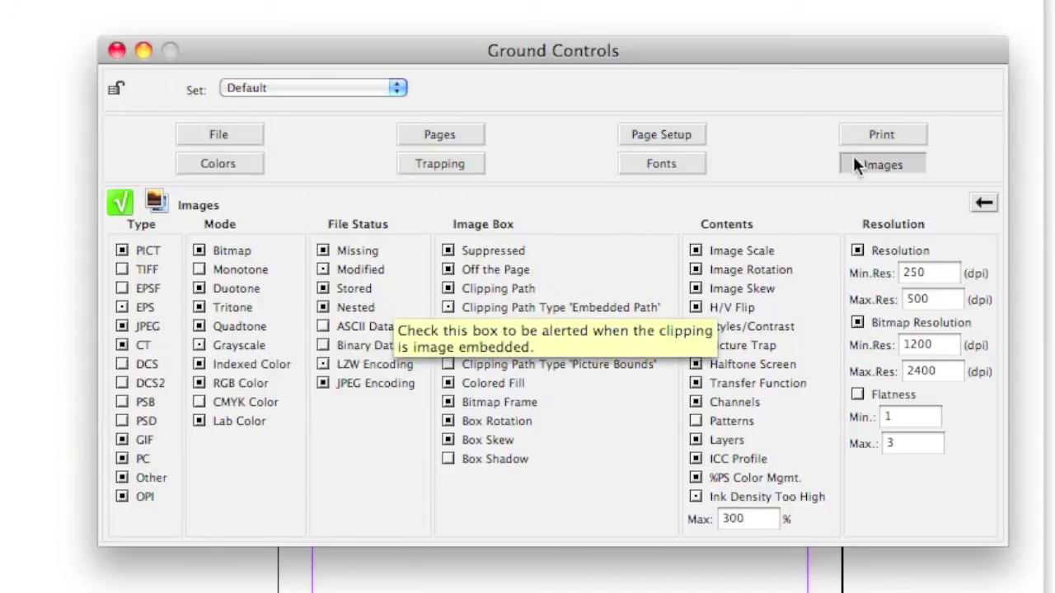
left_click(676, 163)
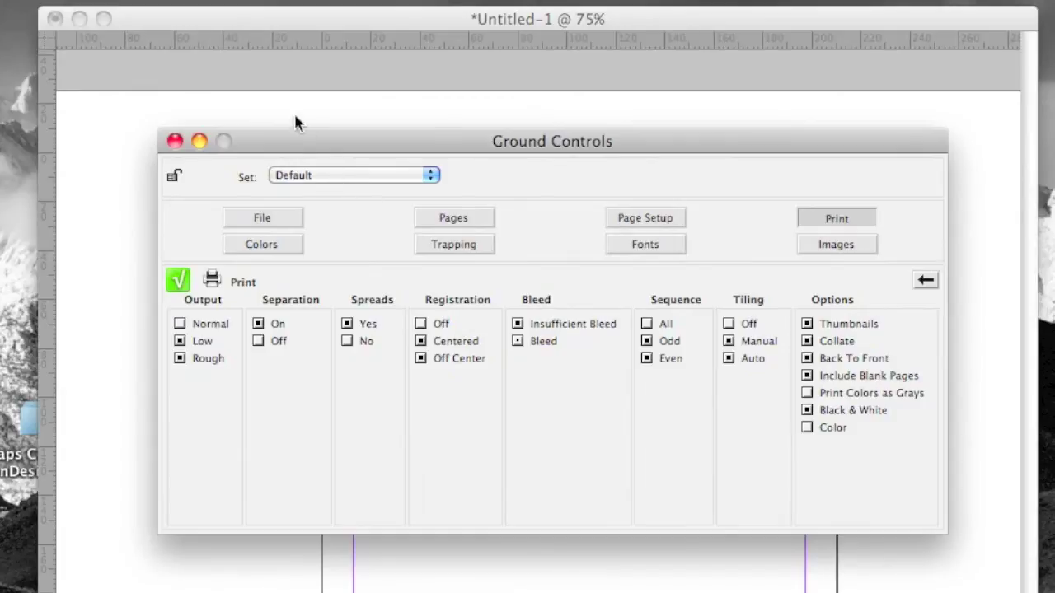
key("super+Tab")
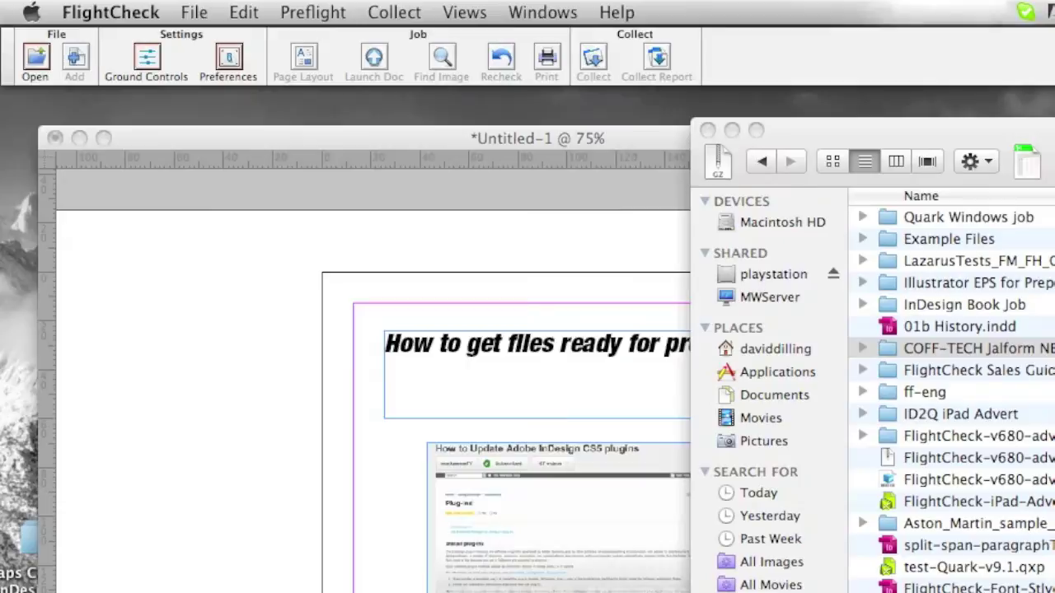
Drag Why-How-FLIGHTCHECK.indd from the Finder onto FlightCheck to preflight it.
left_click_drag(725, 449, 800, 156)
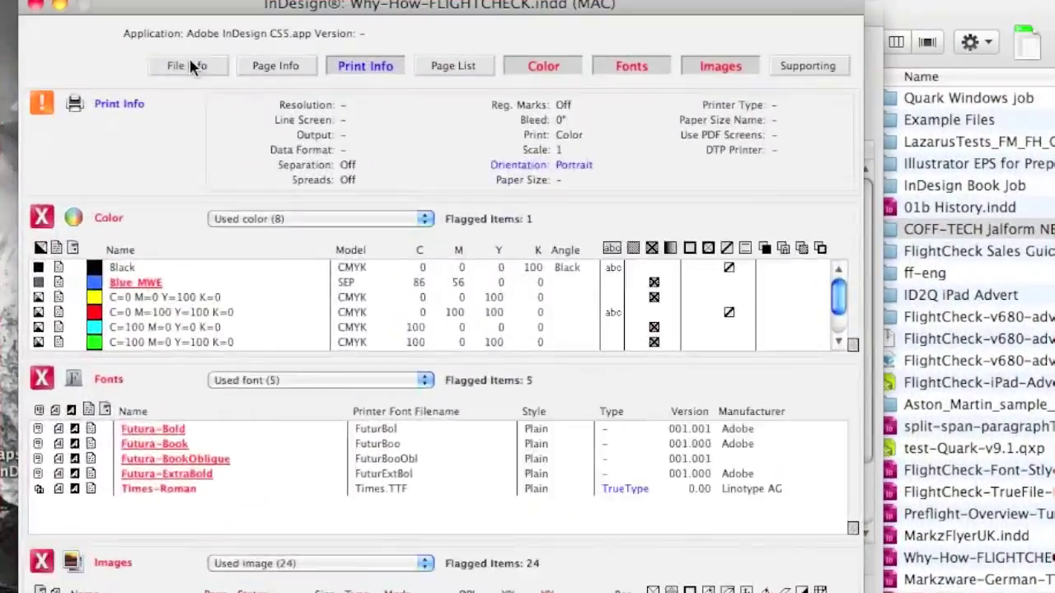
Collapse File Info and Print Info, then select the flagged Futura-Bold font.
left_click(137, 276)
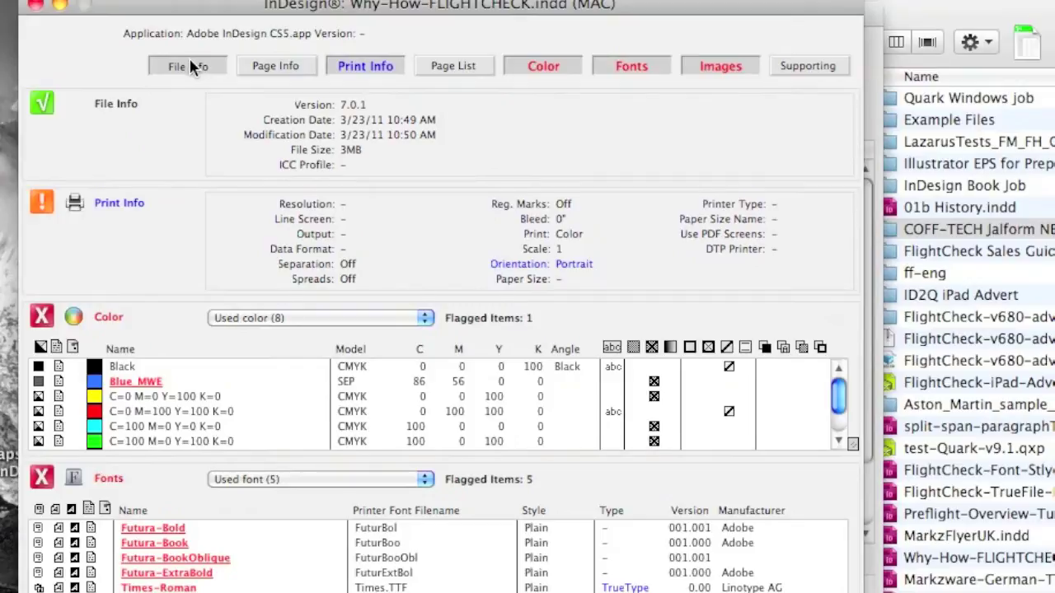
left_click(137, 276)
left_click(234, 276)
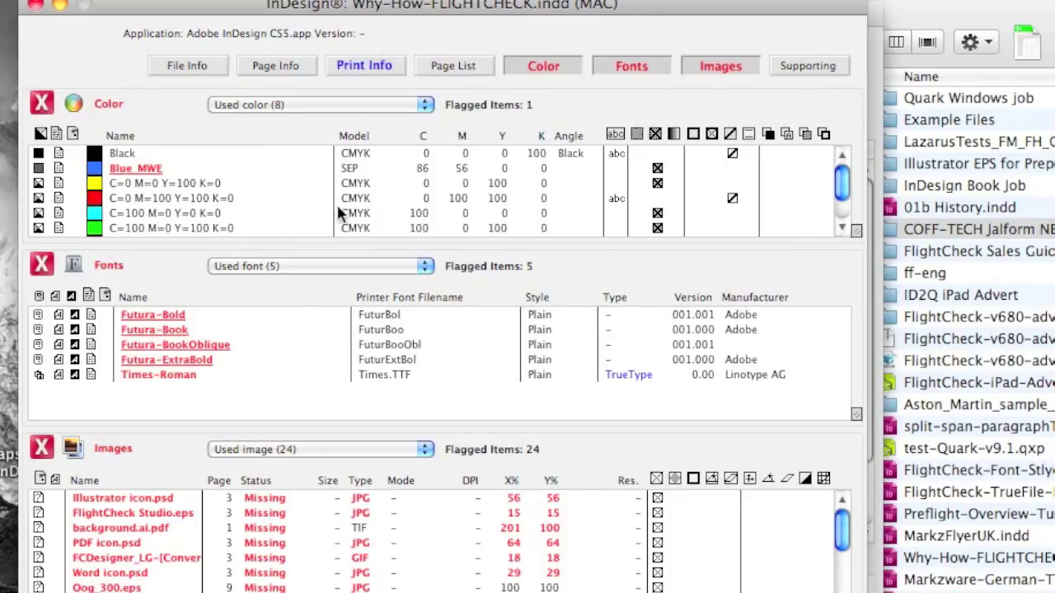
left_click(247, 315)
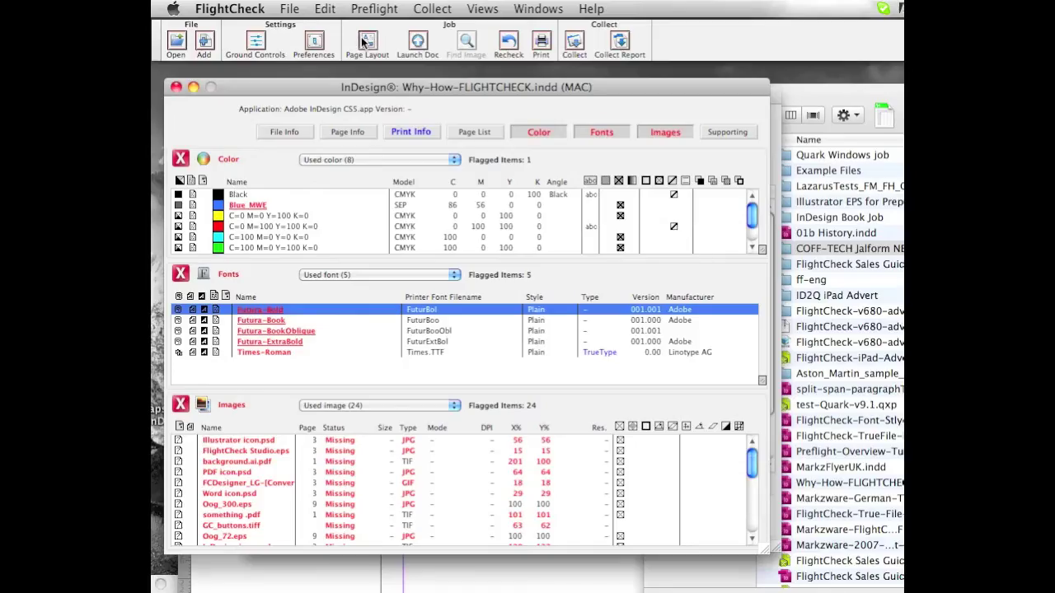
Open the Page Layout view, step to page 2 and select a flagged box.
left_click(367, 42)
left_click_drag(388, 113, 382, 89)
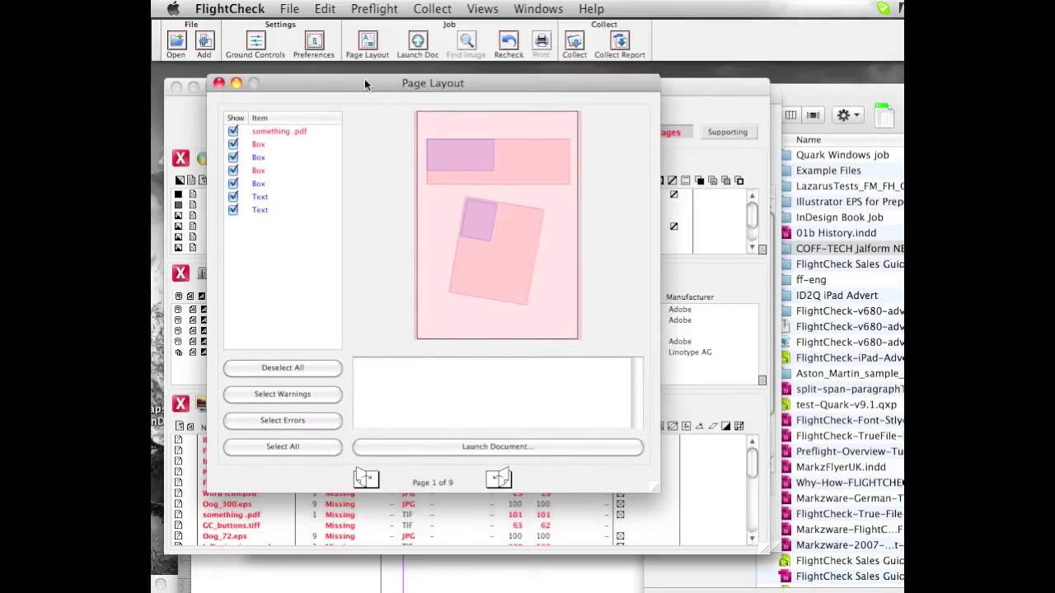
left_click(495, 479)
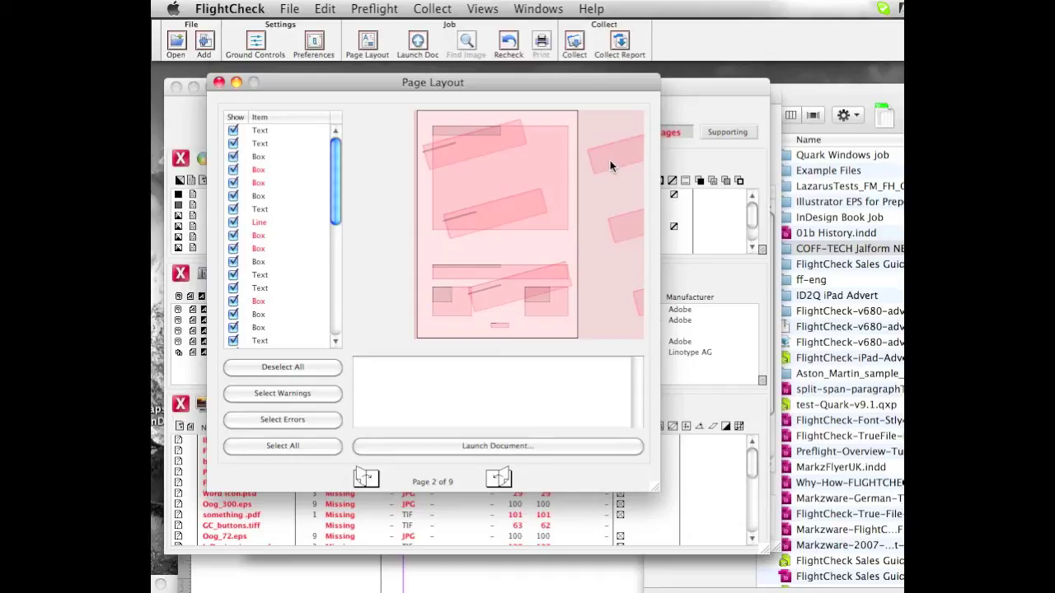
left_click(267, 169)
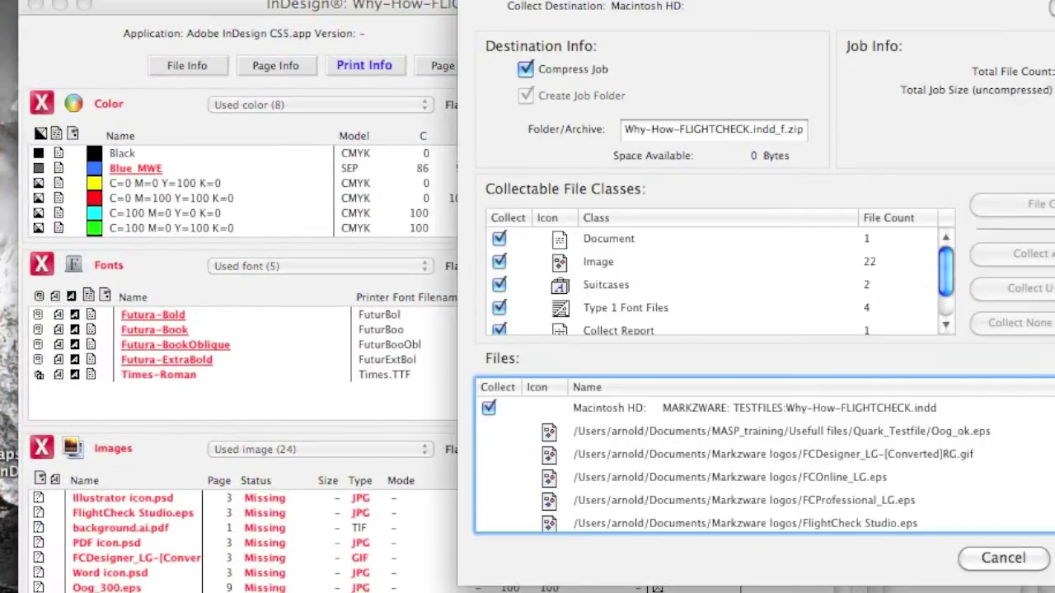
Move the Collect Job dialog to the left to review its file classes.
left_click_drag(721, 0, 338, 7)
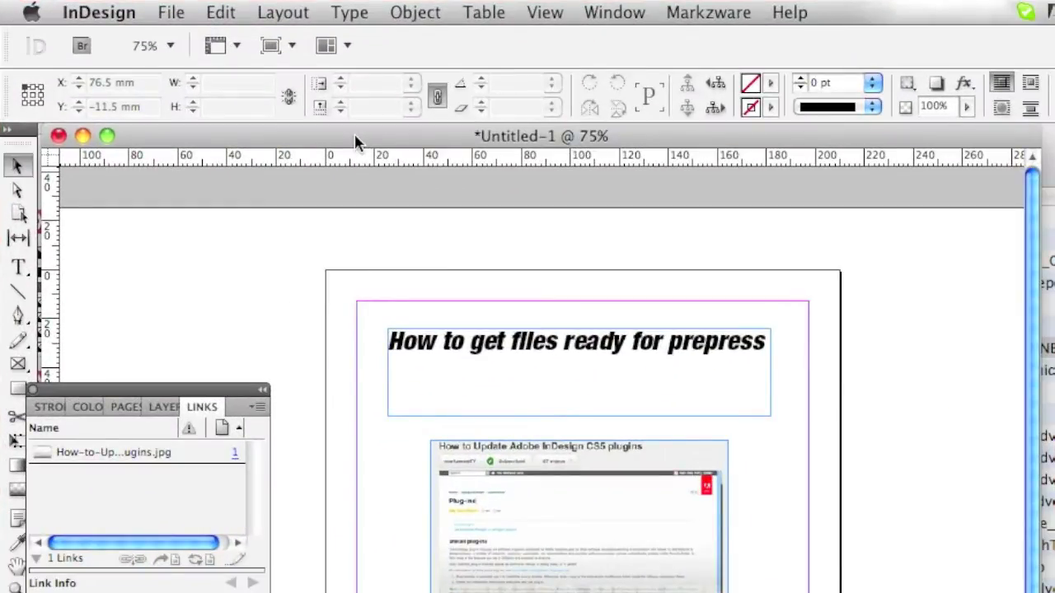
left_click(169, 9)
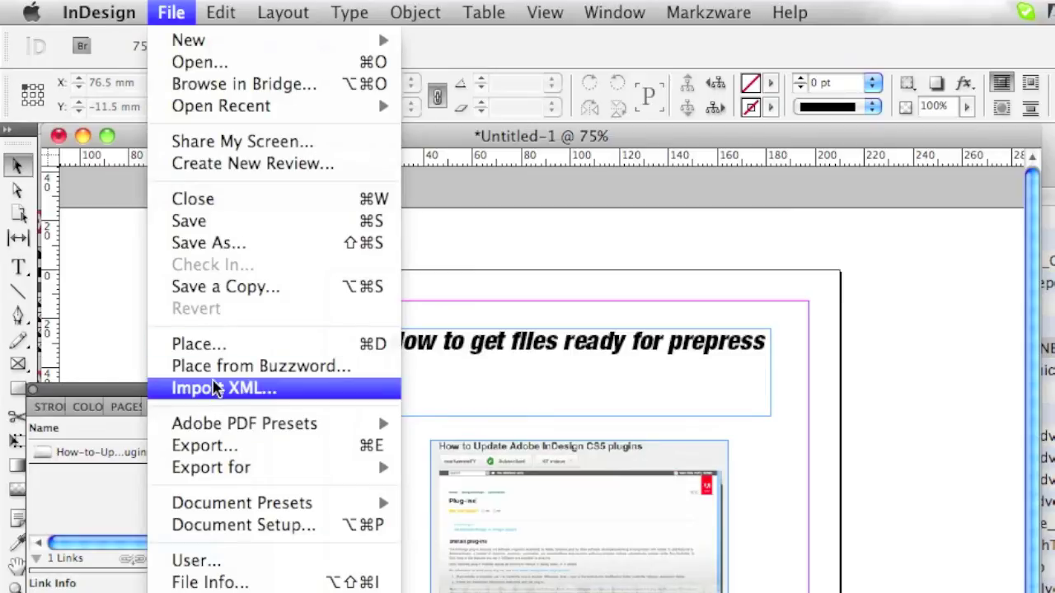
left_click(212, 446)
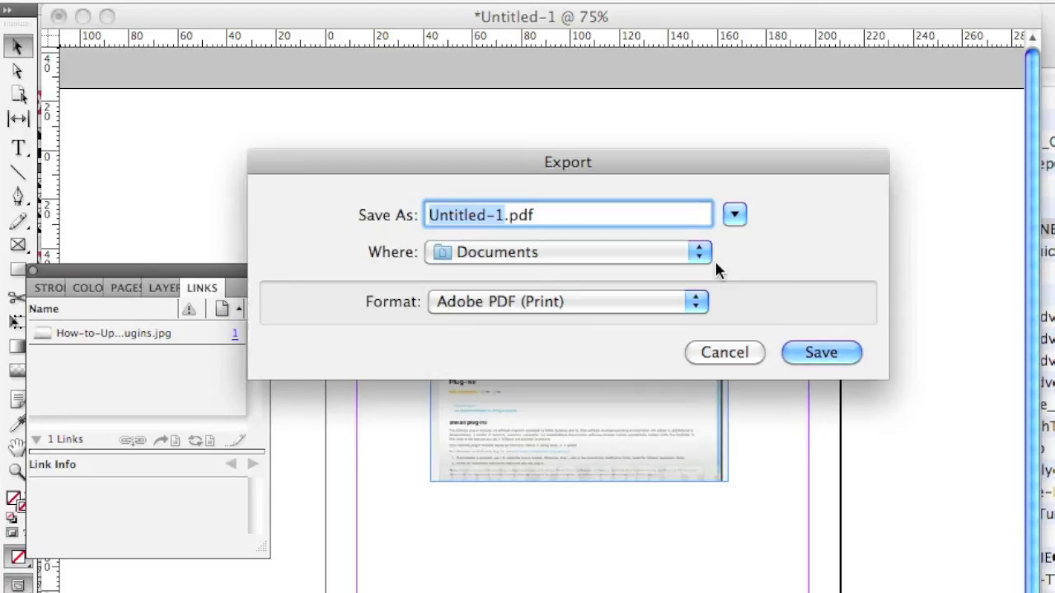
left_click(727, 352)
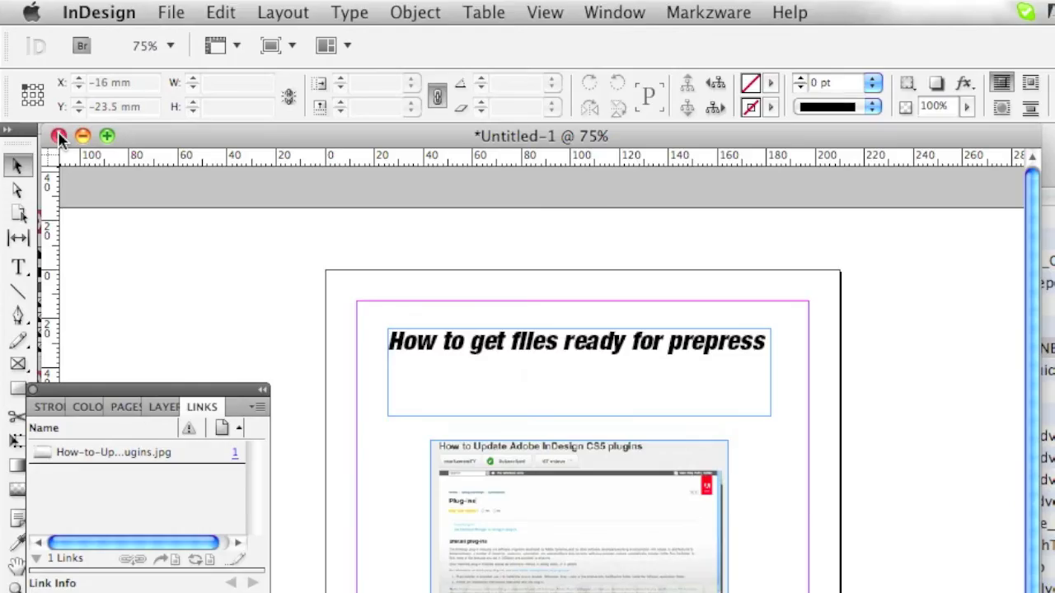
Close the untitled InDesign document and drop Bad.pdf onto FlightCheck for preflighting.
left_click(58, 18)
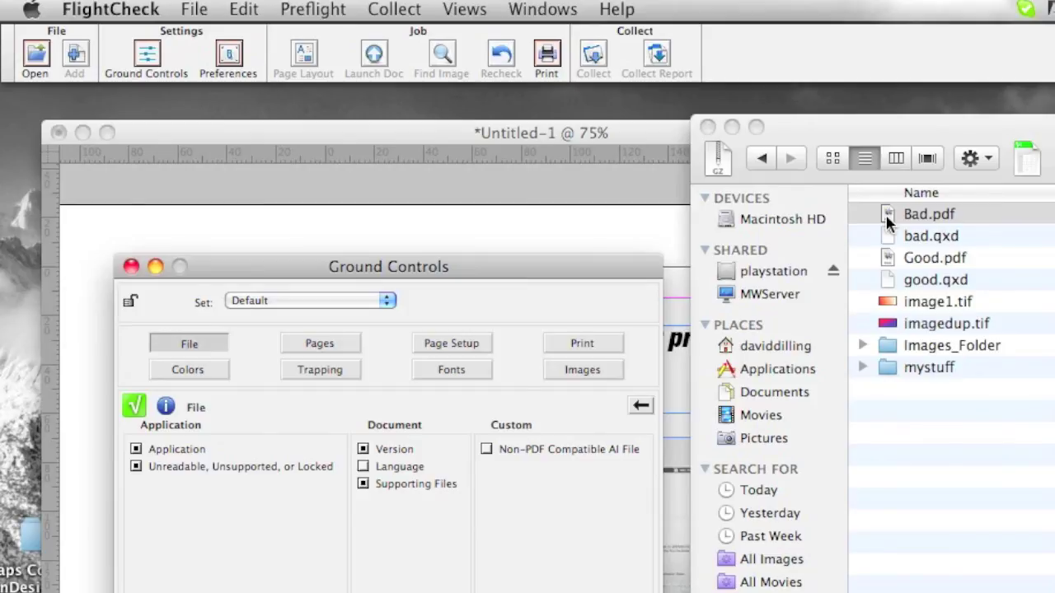
left_click_drag(888, 220, 779, 48)
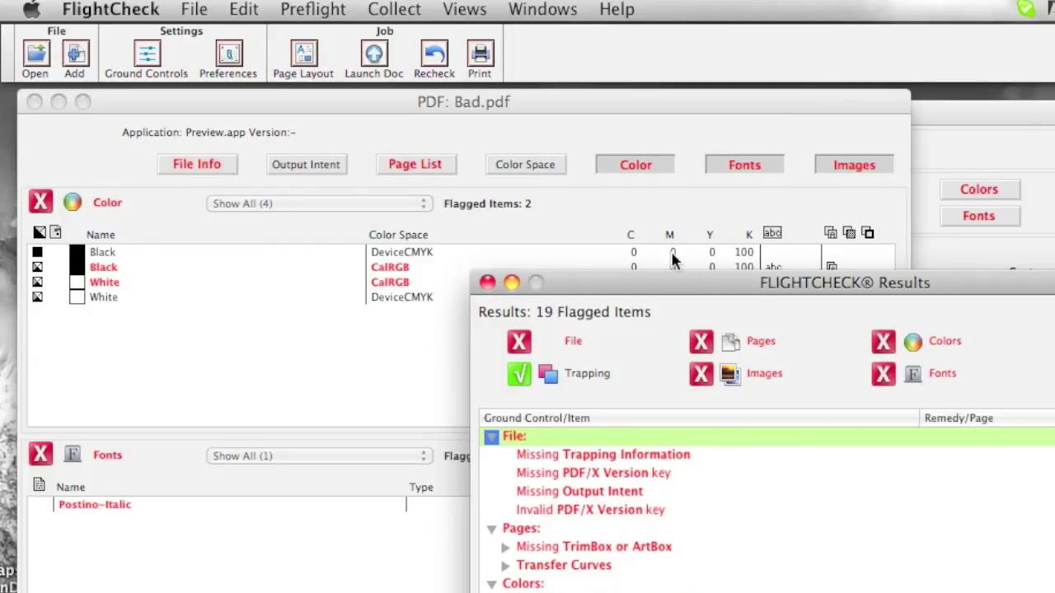
Move the results summary, jump to the Resolution Out of Range issue, then close the summary.
left_click_drag(717, 284, 374, 133)
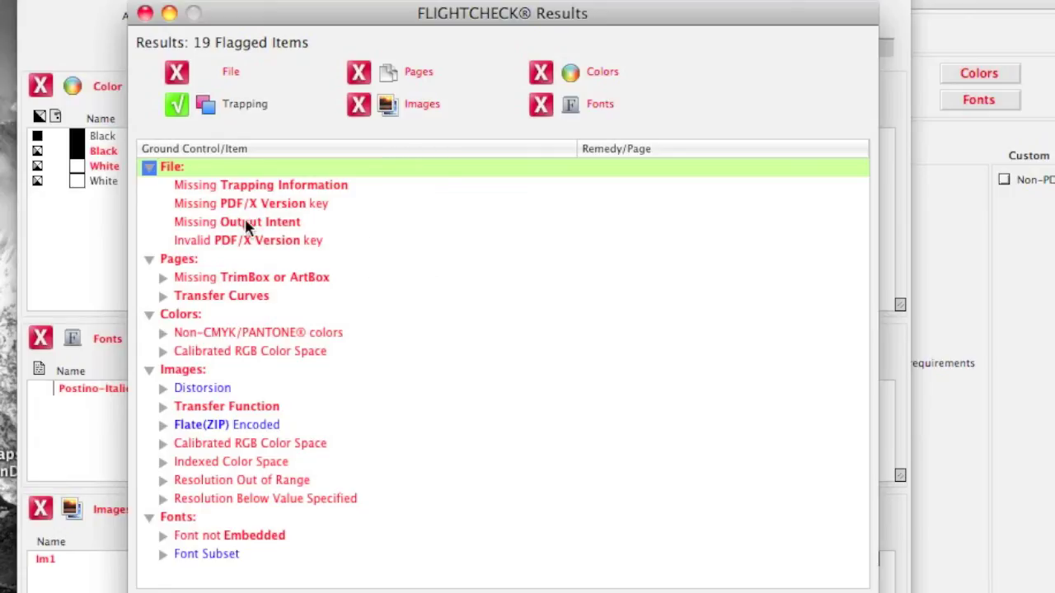
key("r")
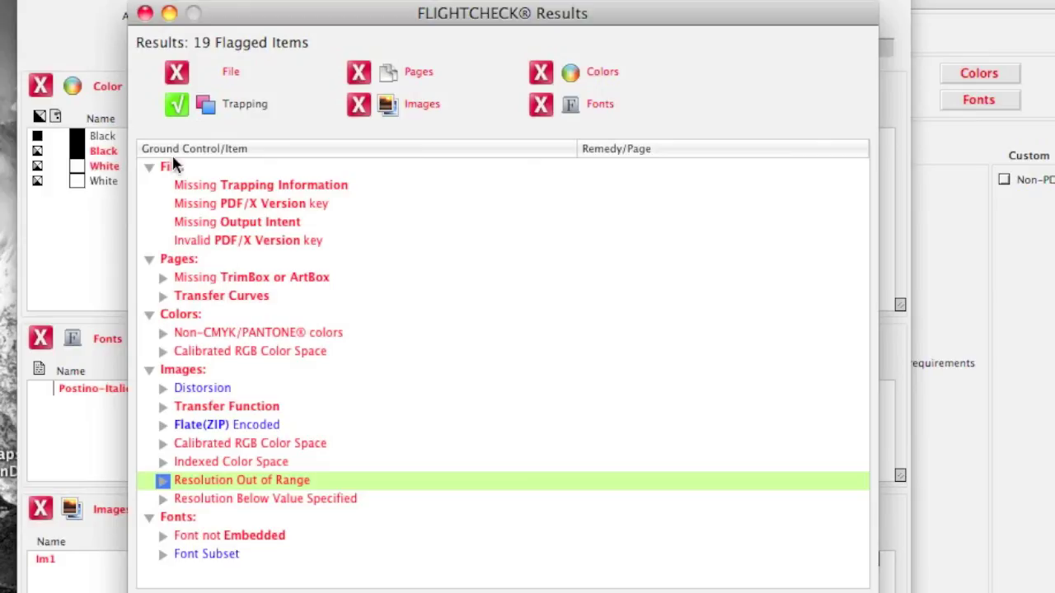
left_click(145, 13)
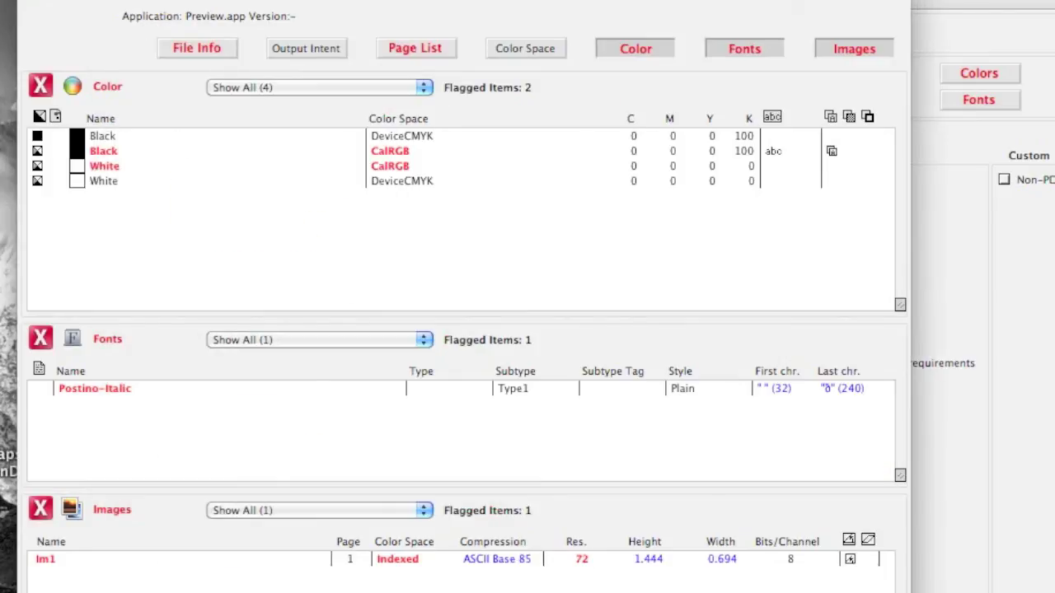
Inspect the details of the 72 dpi Im1 image, then show the PDF's file information.
left_click(566, 562)
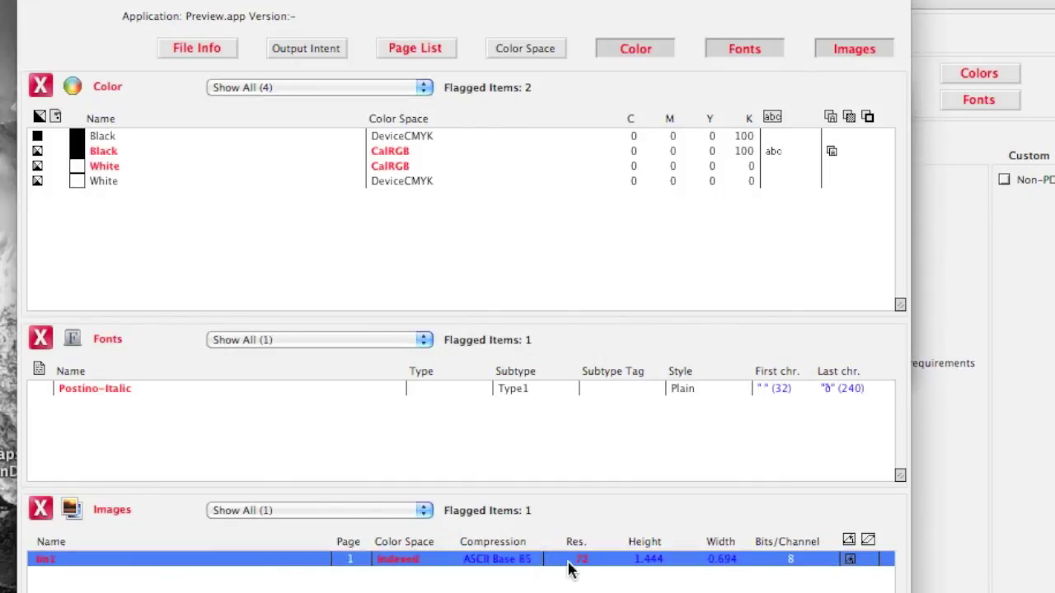
double_click(569, 569)
left_click(80, 78)
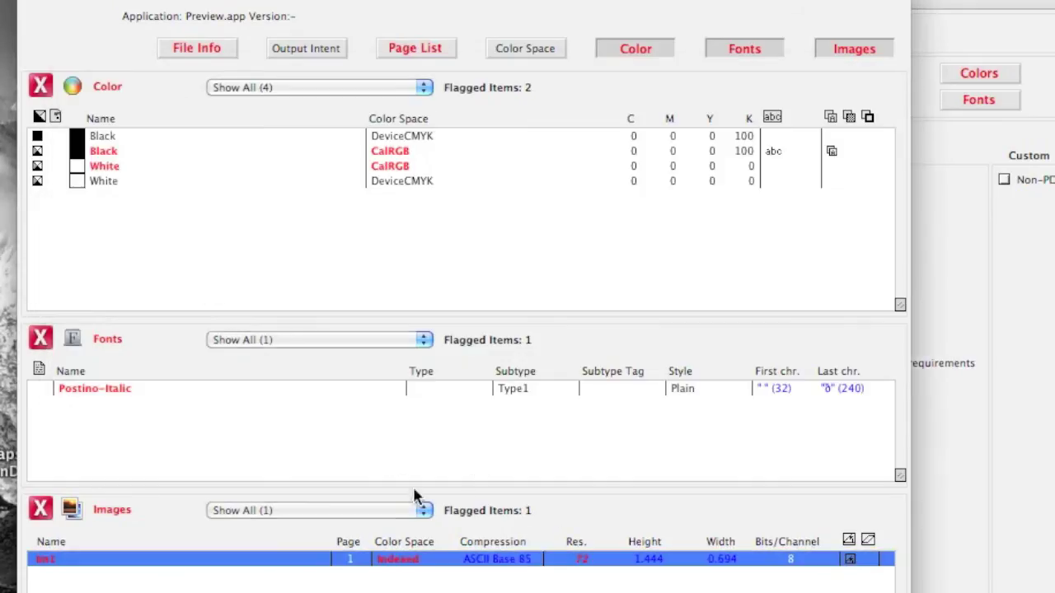
left_click(539, 576)
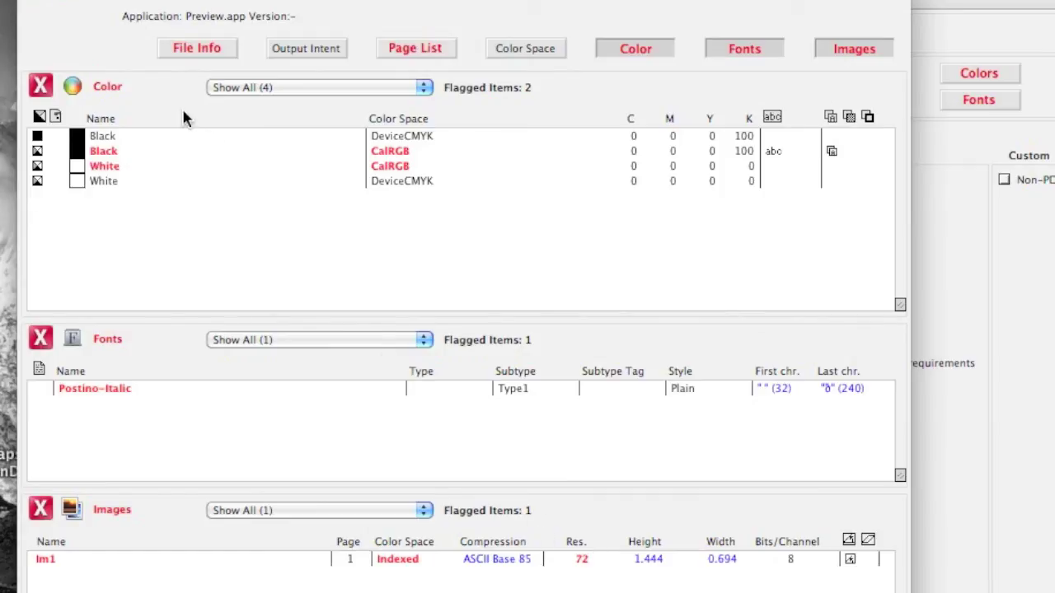
left_click(212, 50)
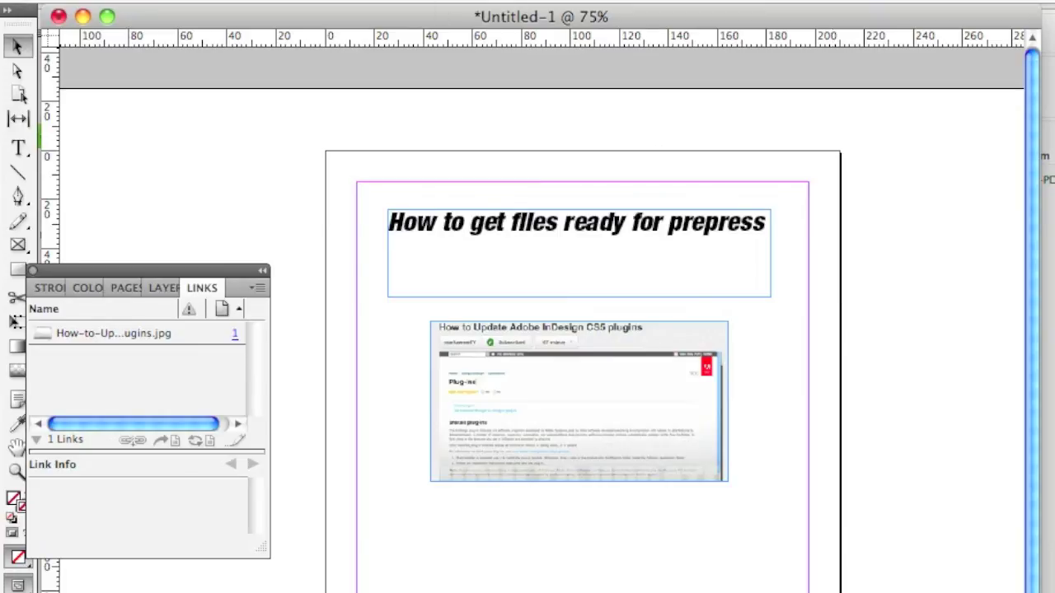
Start exporting the prepress page as an Adobe PDF (Print) from the File menu.
left_click(165, 0)
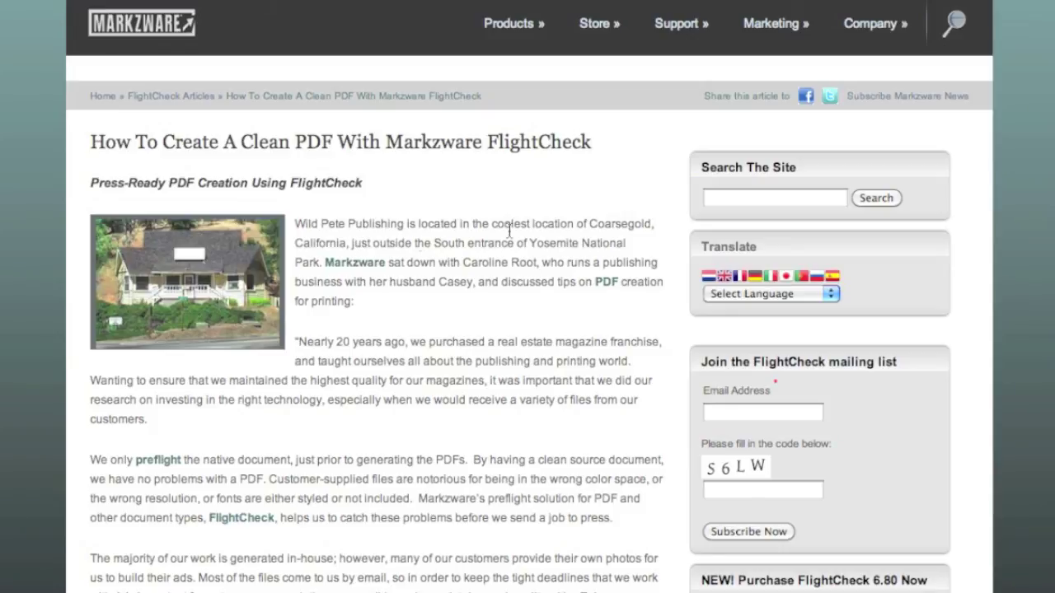
Scroll through the clean-PDF article down to the comments form and back to the top.
scroll(528, 329, "down", 10)
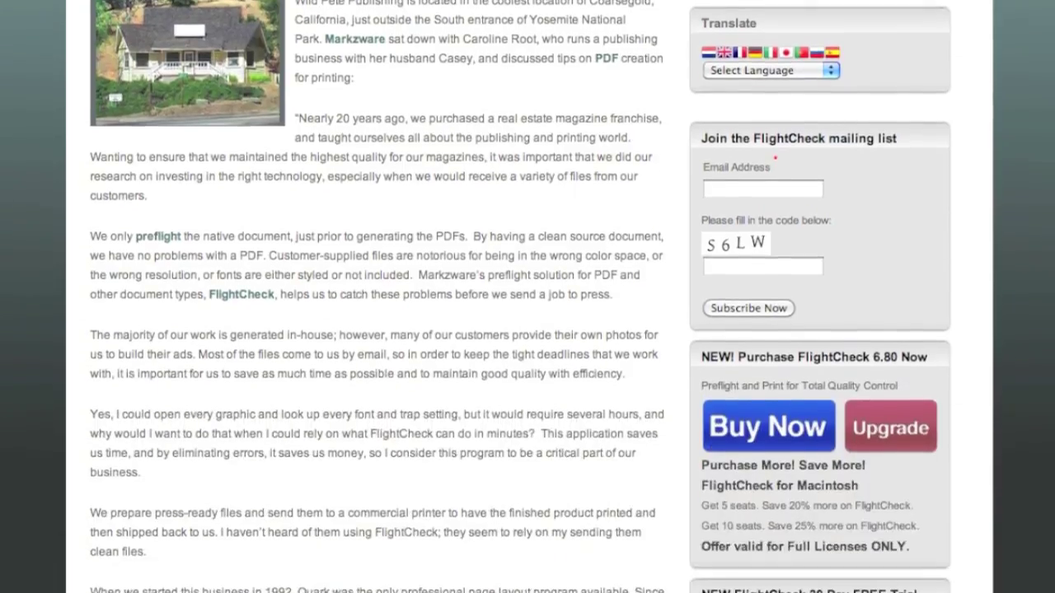
scroll(527, 330, "down", 5)
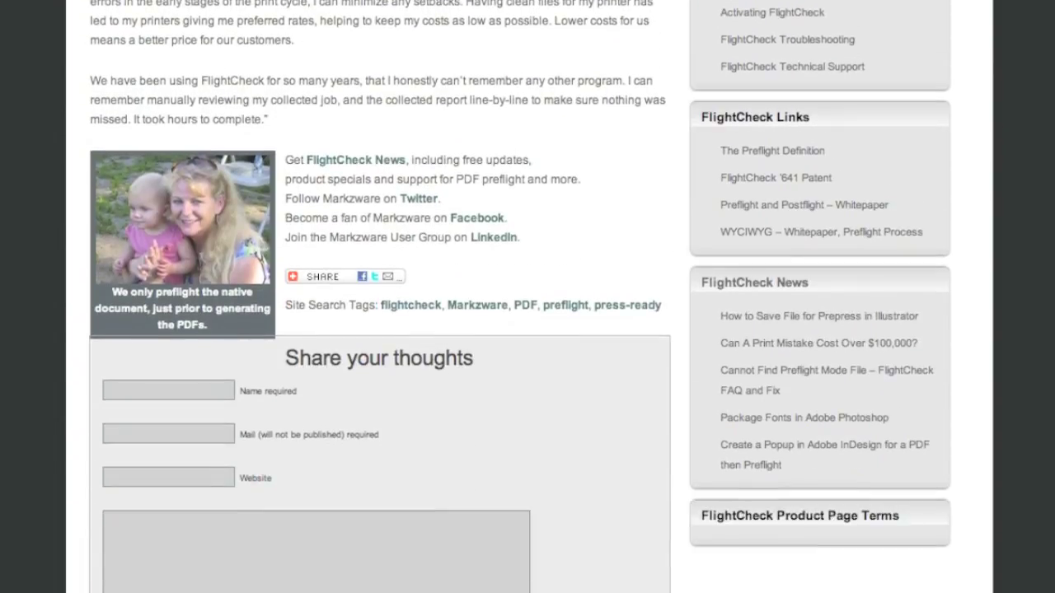
scroll(1021, 51, "up", 15)
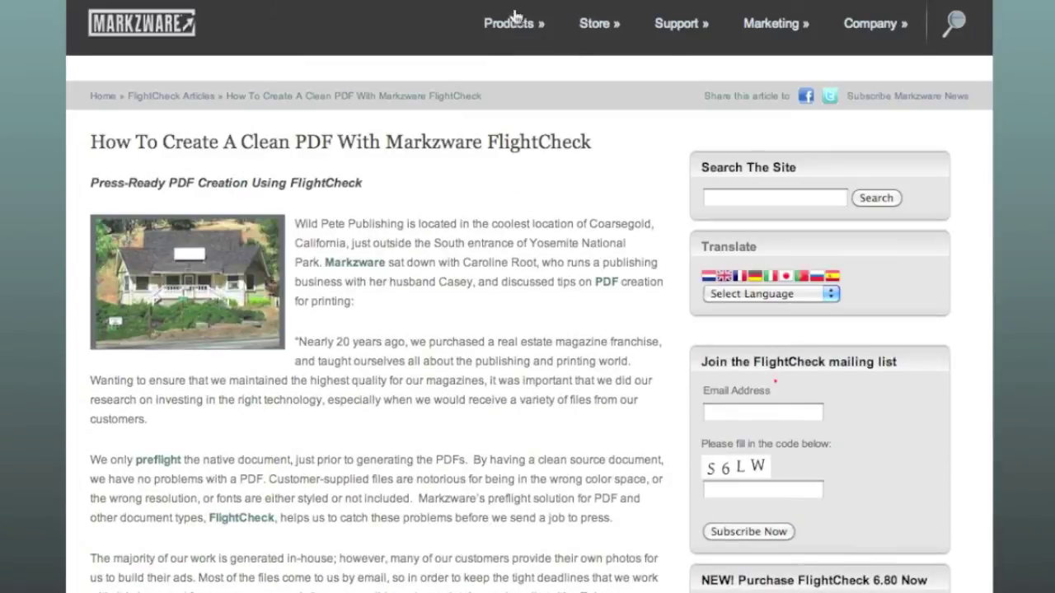